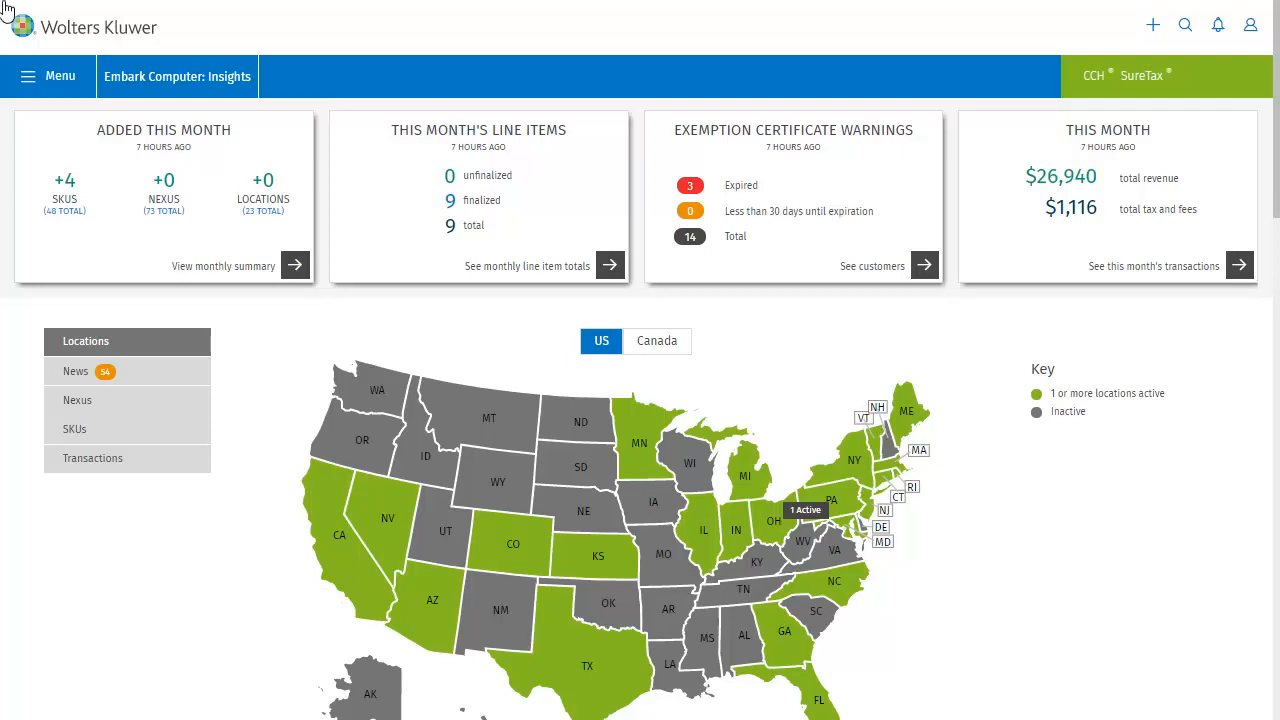
# - Open the Data Exchange overrides and start adding a new rule configuration
pyautogui.click(45, 80)
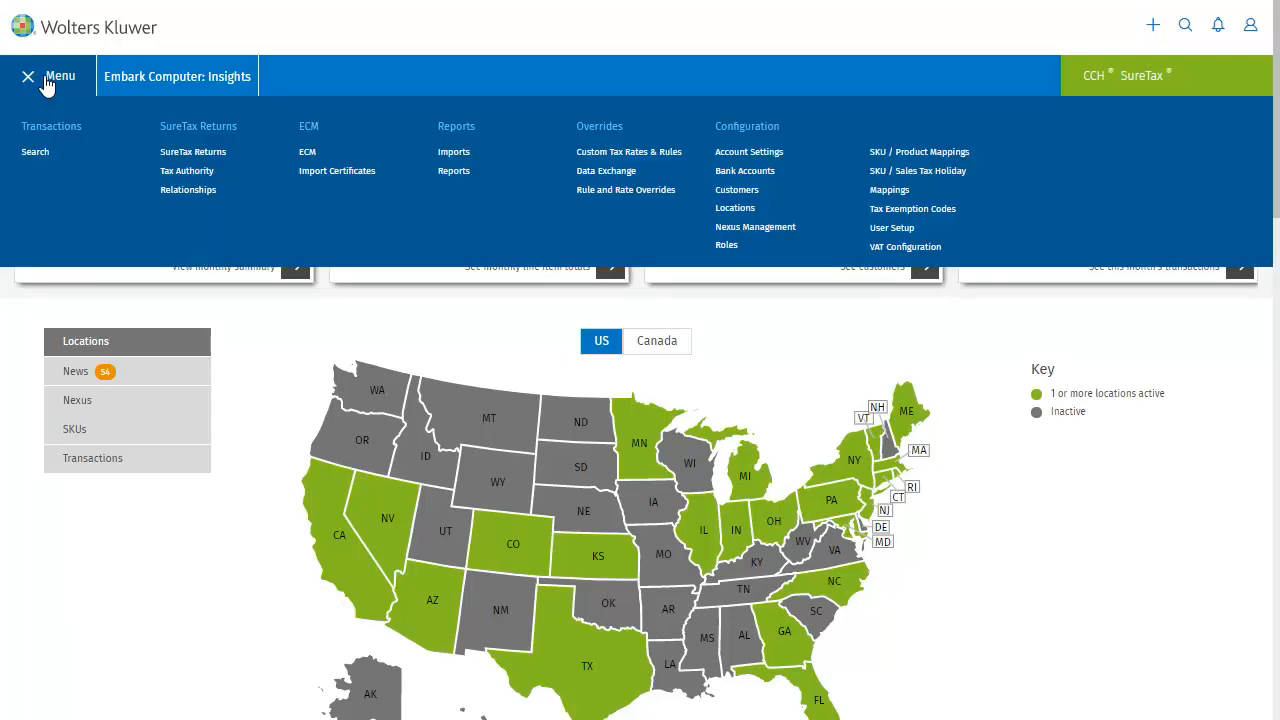
pyautogui.click(610, 172)
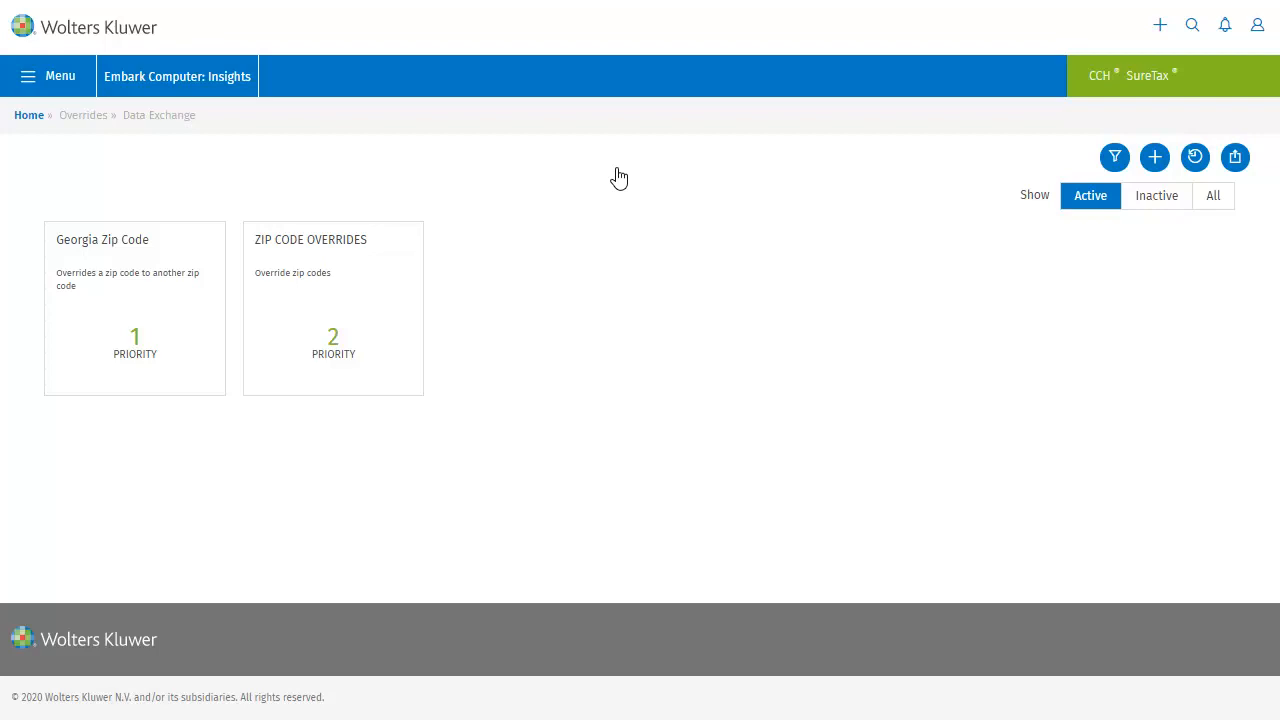
pyautogui.click(1156, 160)
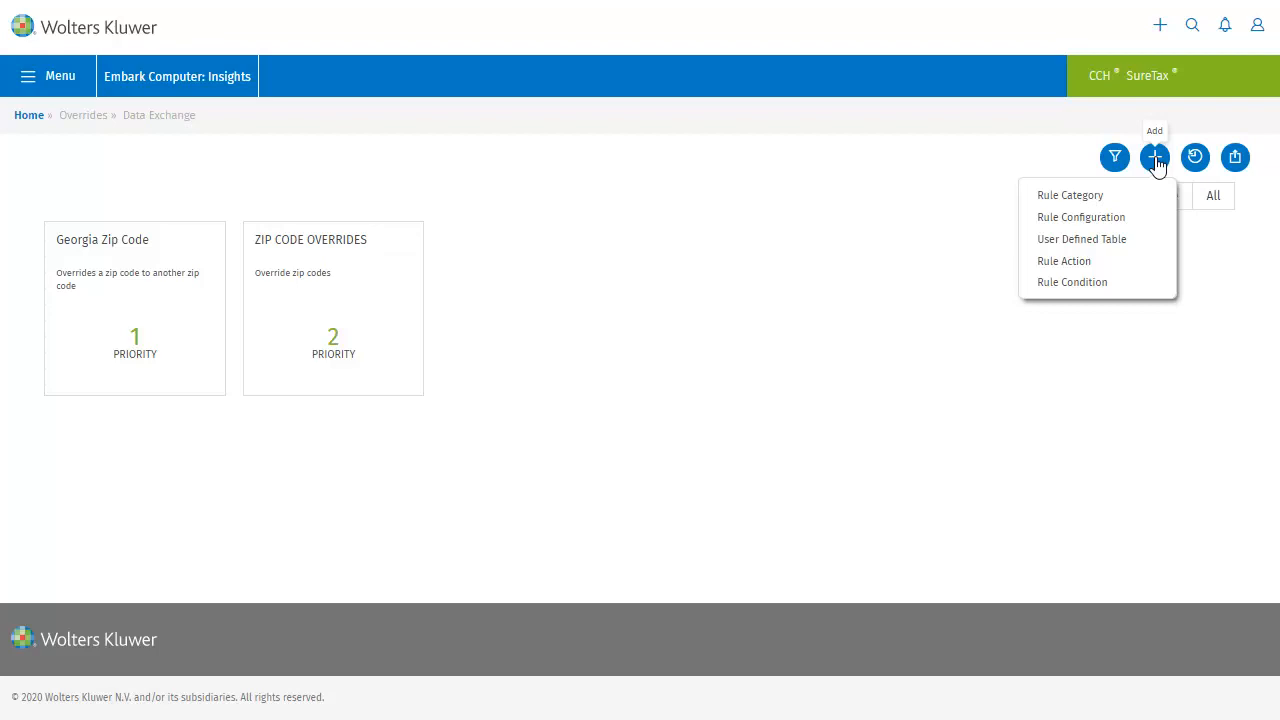
pyautogui.click(1083, 217)
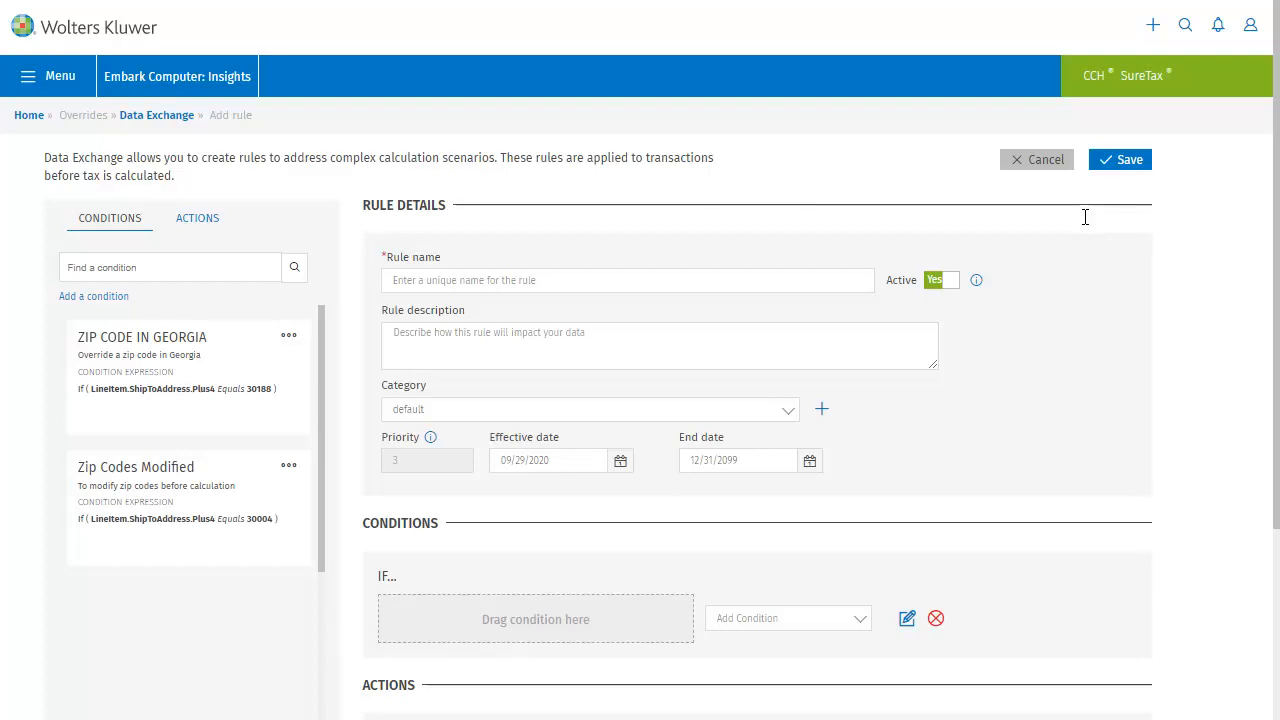
# - Name the rule "ZIP code override - Texas" and describe it as "Convert ZIP code from Plano to Allen."
pyautogui.click(738, 281)
pyautogui.write('ZIP c')
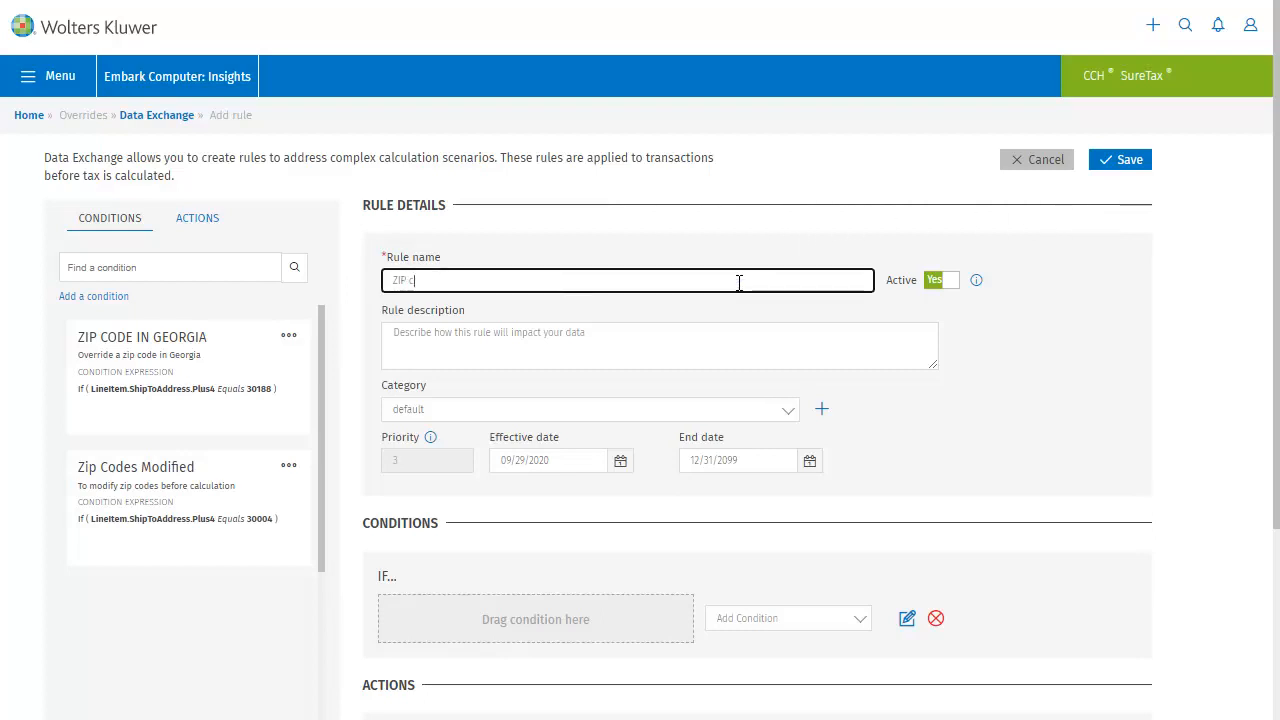
pyautogui.write('ode override - Texas')
pyautogui.click(521, 328)
pyautogui.write('Convert ZIP c')
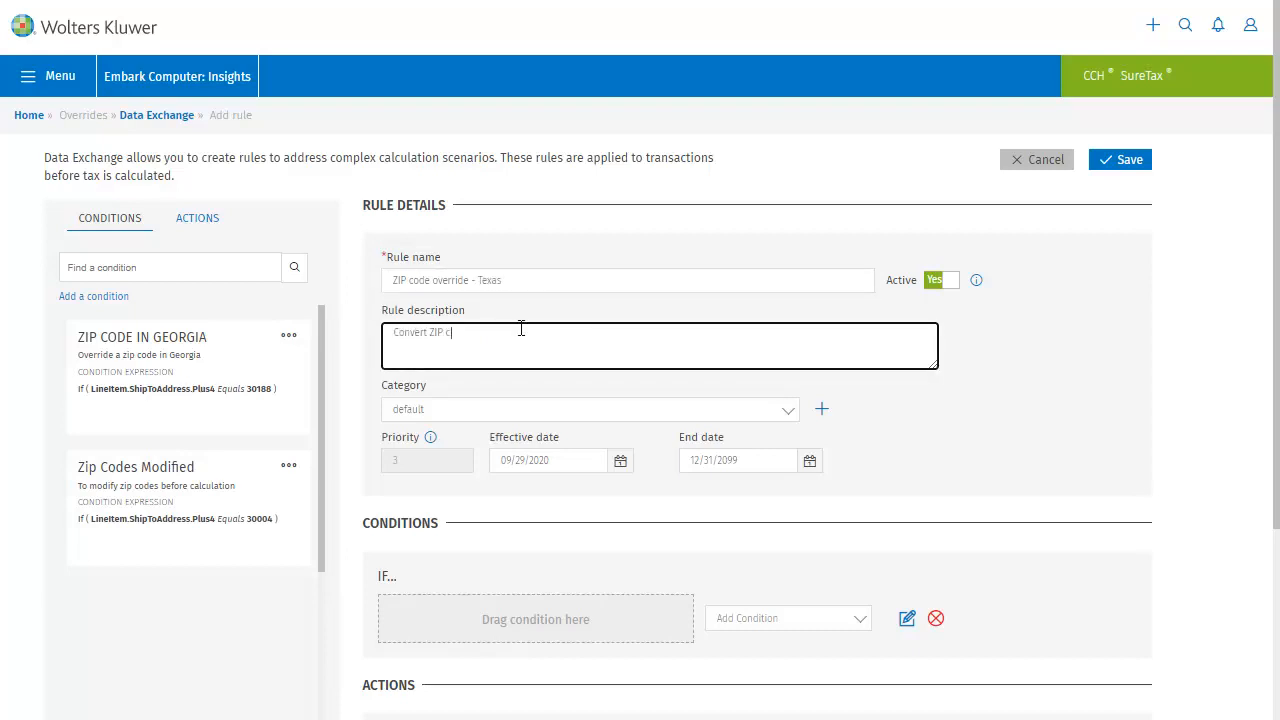
pyautogui.write('ode from Plano to Allen.')
# - Set the rule's category to Override Rule, and view the form for adding a category without creating one
pyautogui.click(789, 413)
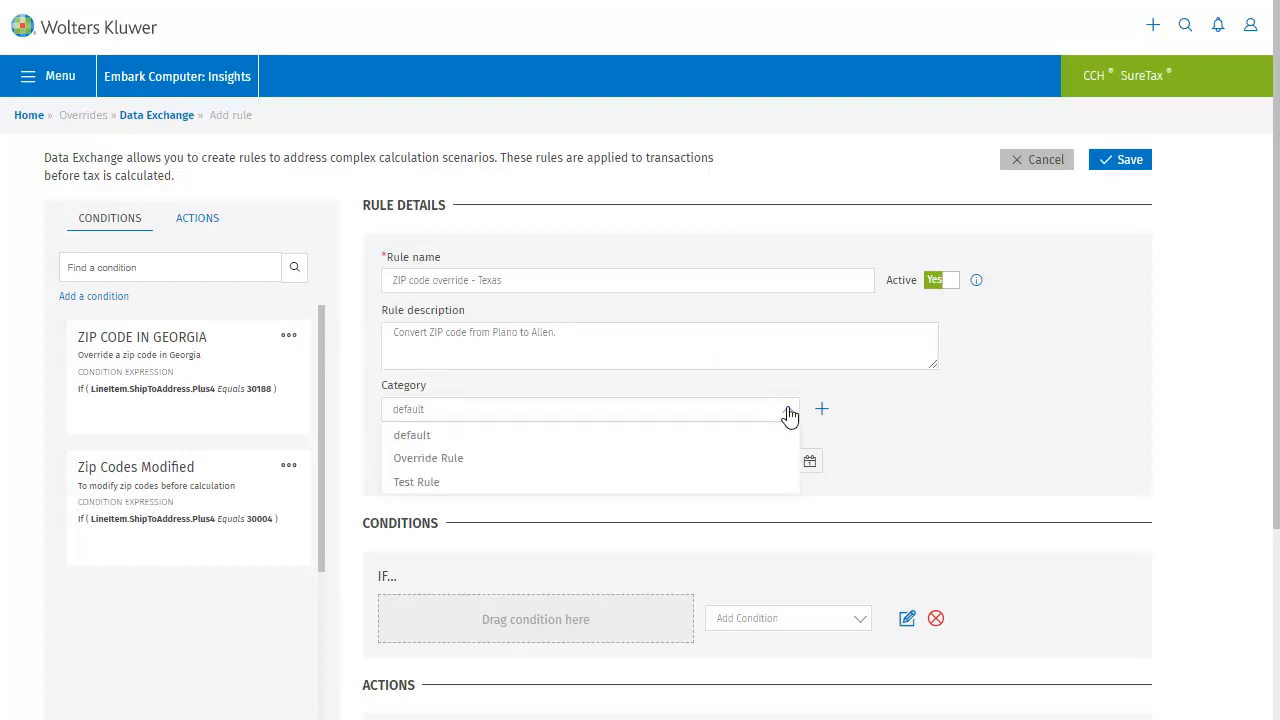
pyautogui.click(410, 462)
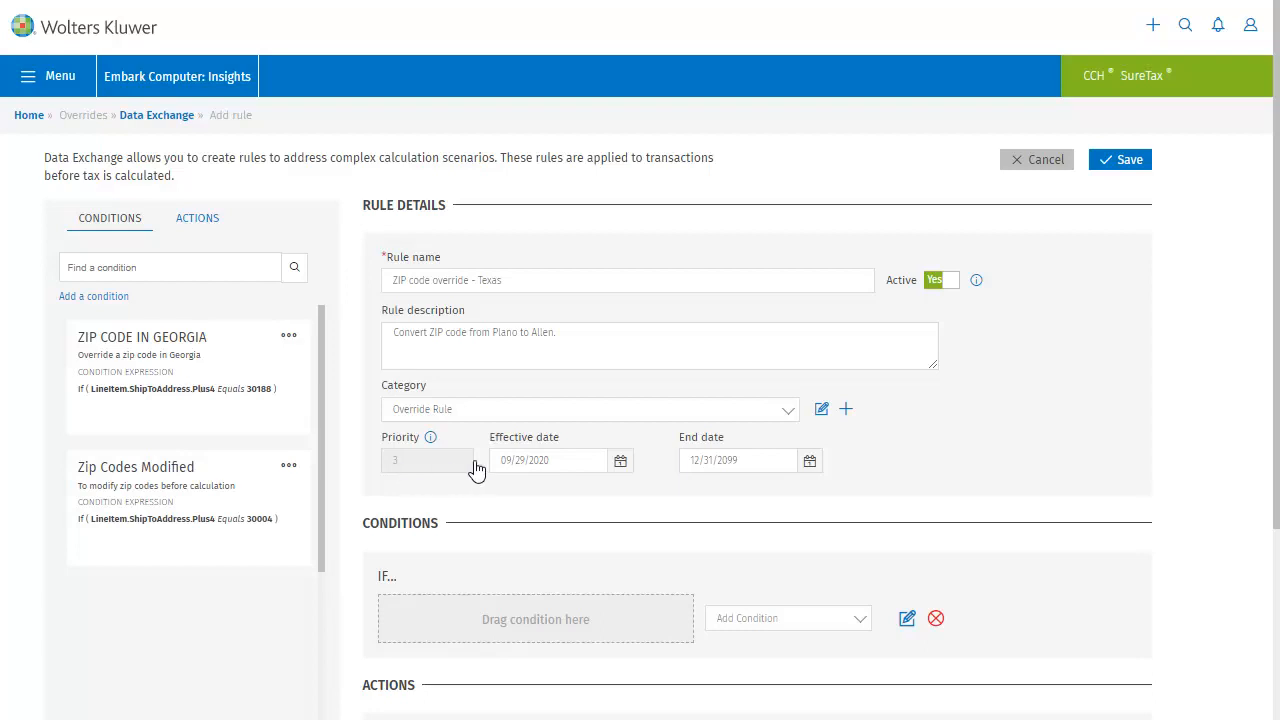
pyautogui.click(845, 410)
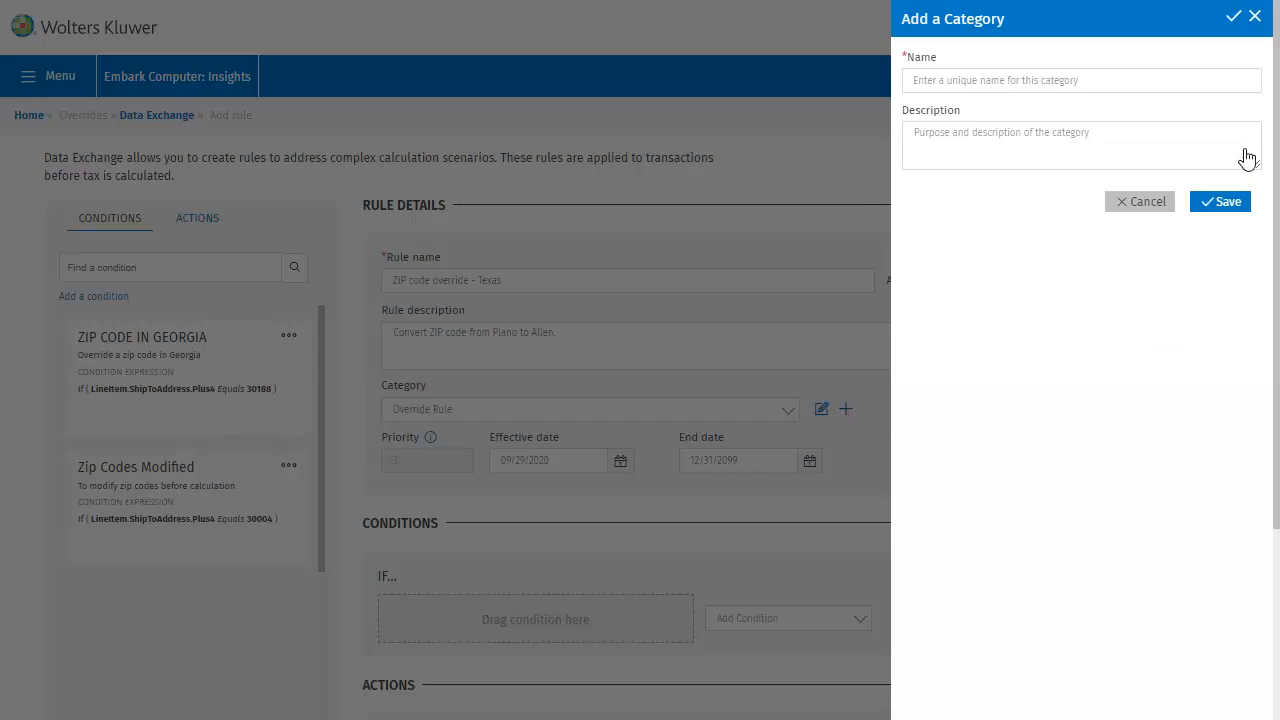
pyautogui.click(1256, 17)
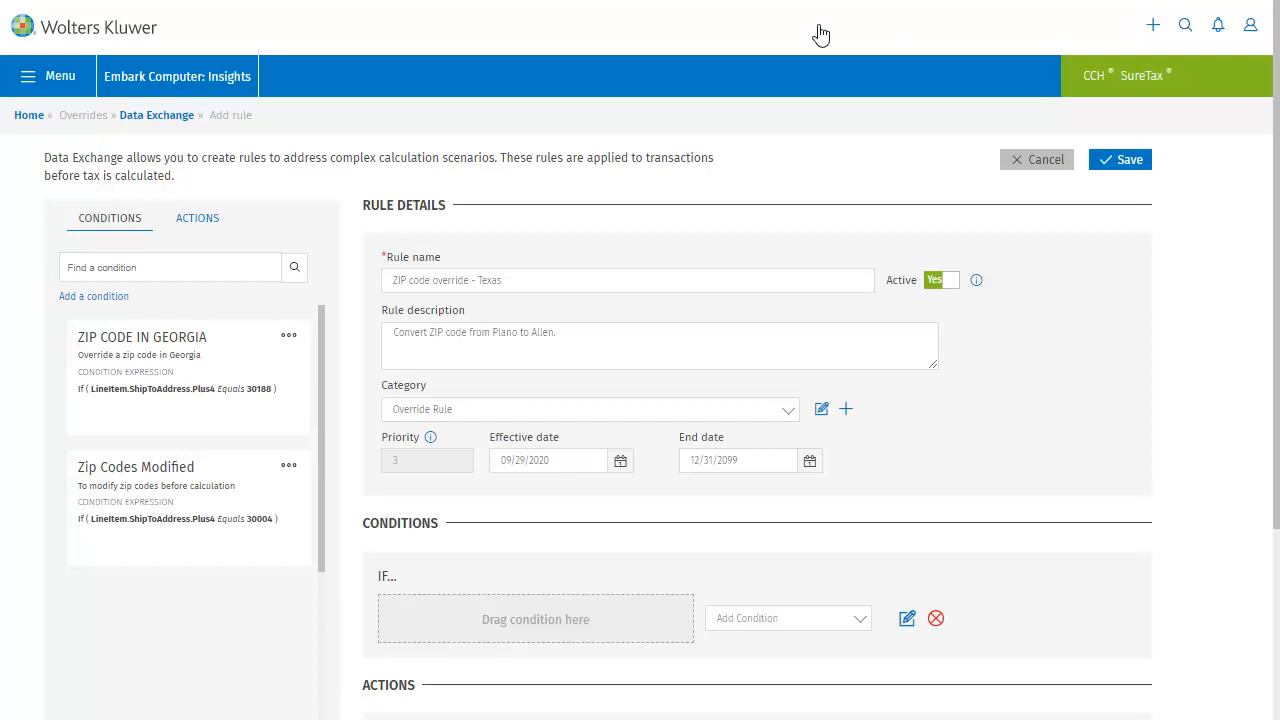
# - Start a new condition named "If Plano Texas" with the description "Designates city to convert."
pyautogui.click(77, 296)
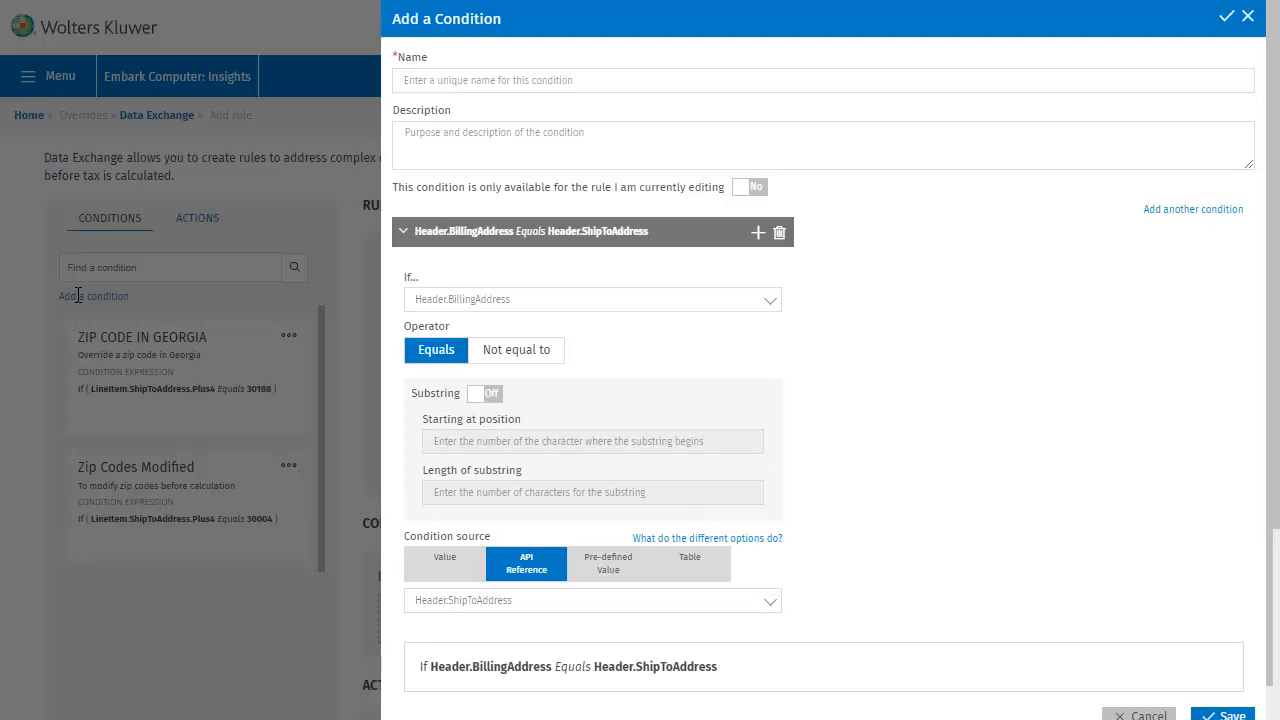
pyautogui.click(451, 87)
pyautogui.write('If')
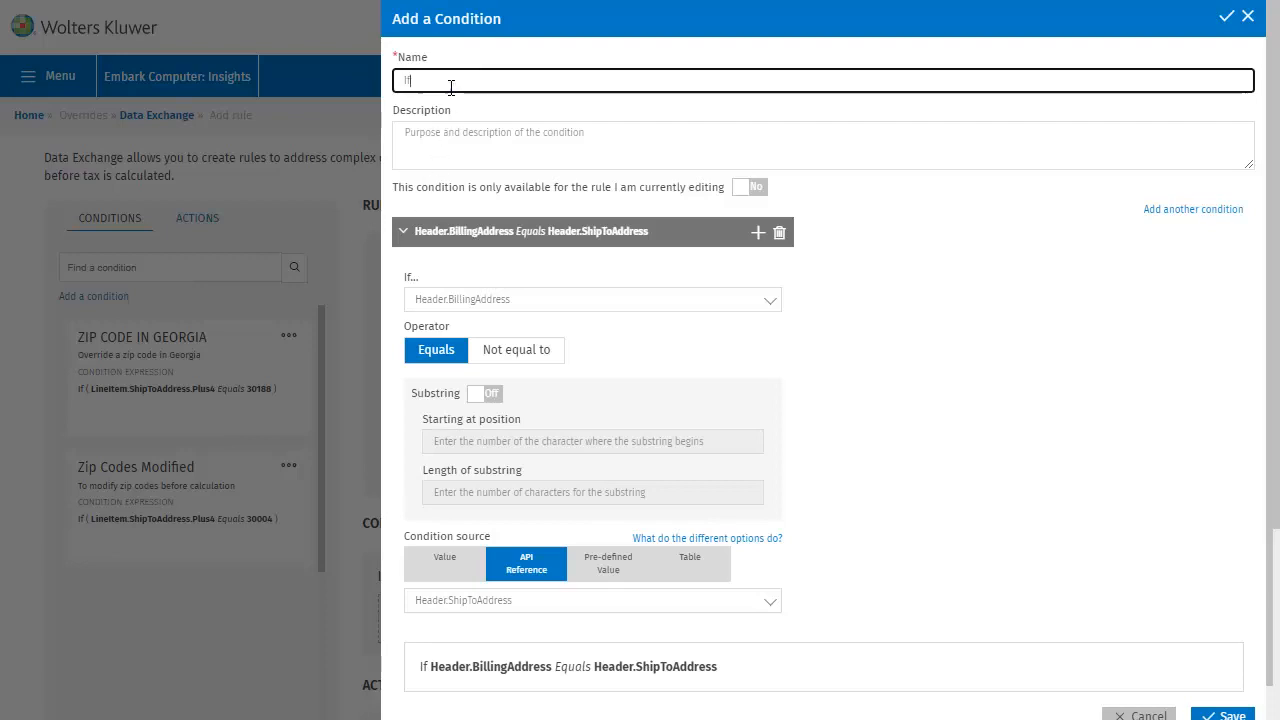
pyautogui.write(' Plano Texas')
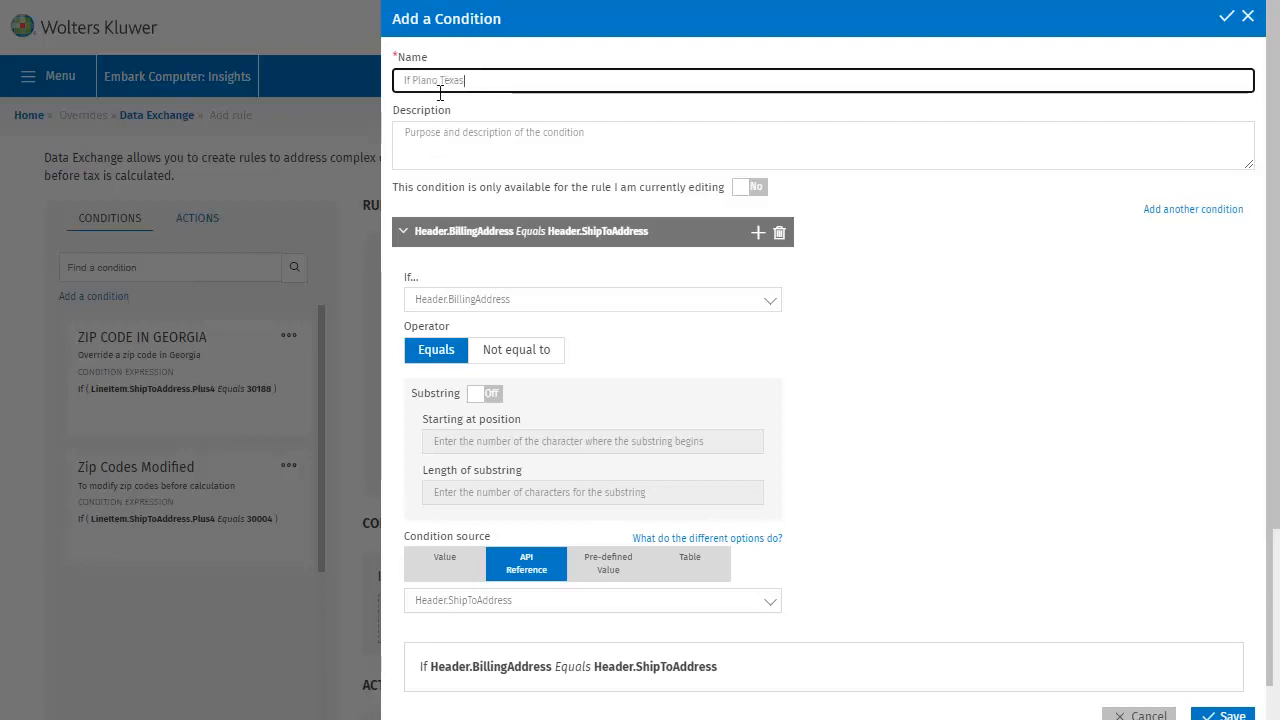
pyautogui.click(433, 138)
pyautogui.write('Designat')
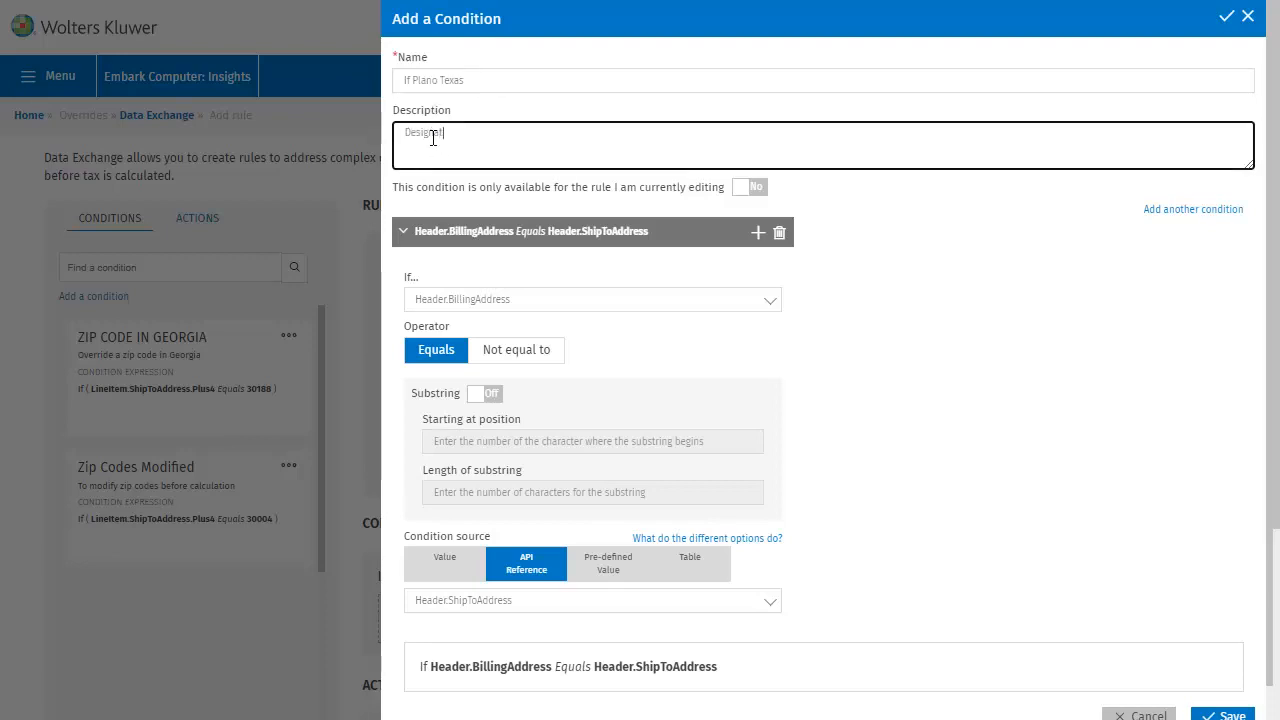
pyautogui.write('es city to convert.')
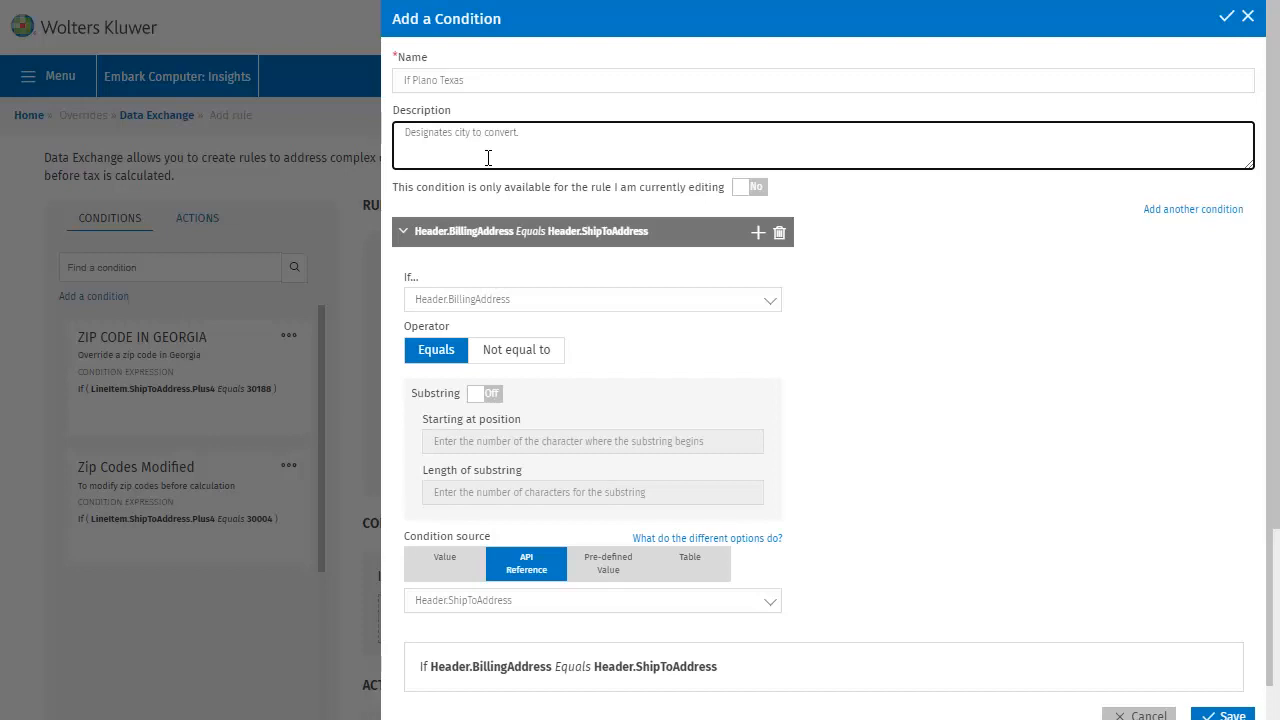
# - Define the condition so that LineItem.ShipToAddress.Plus4 equals the free-text value 75025
pyautogui.click(489, 289)
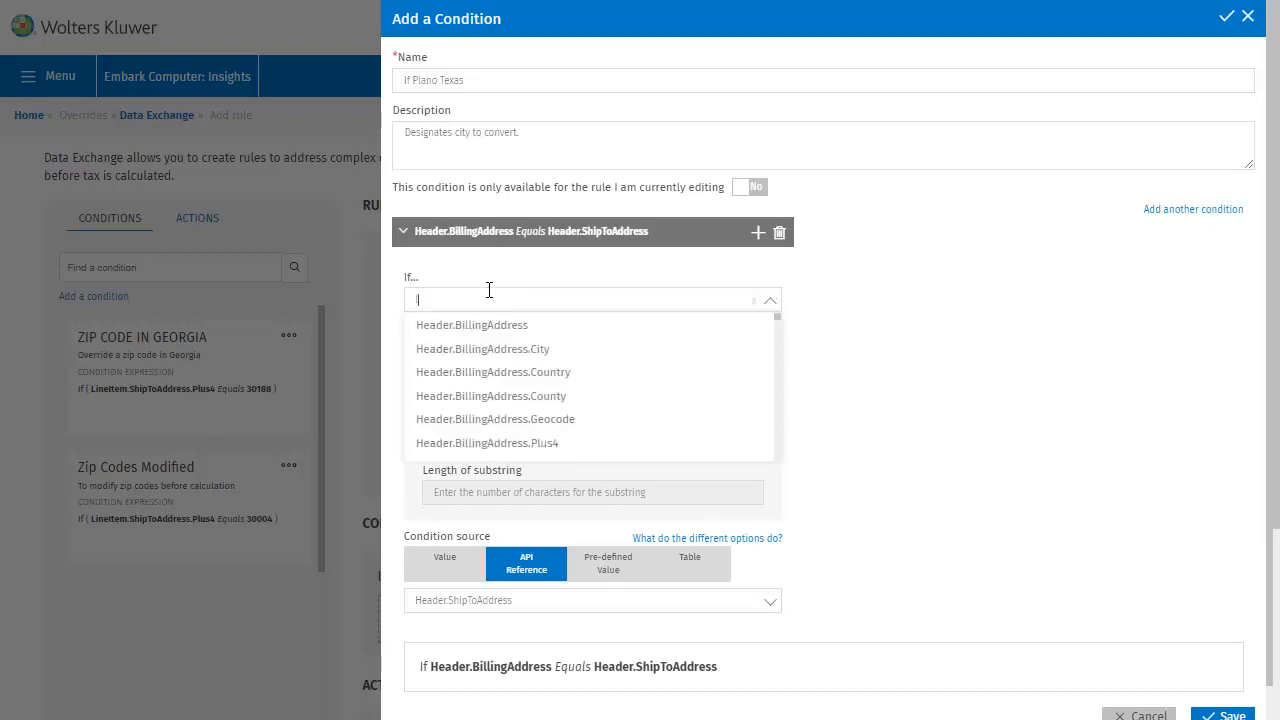
pyautogui.write('lineitem.shipto')
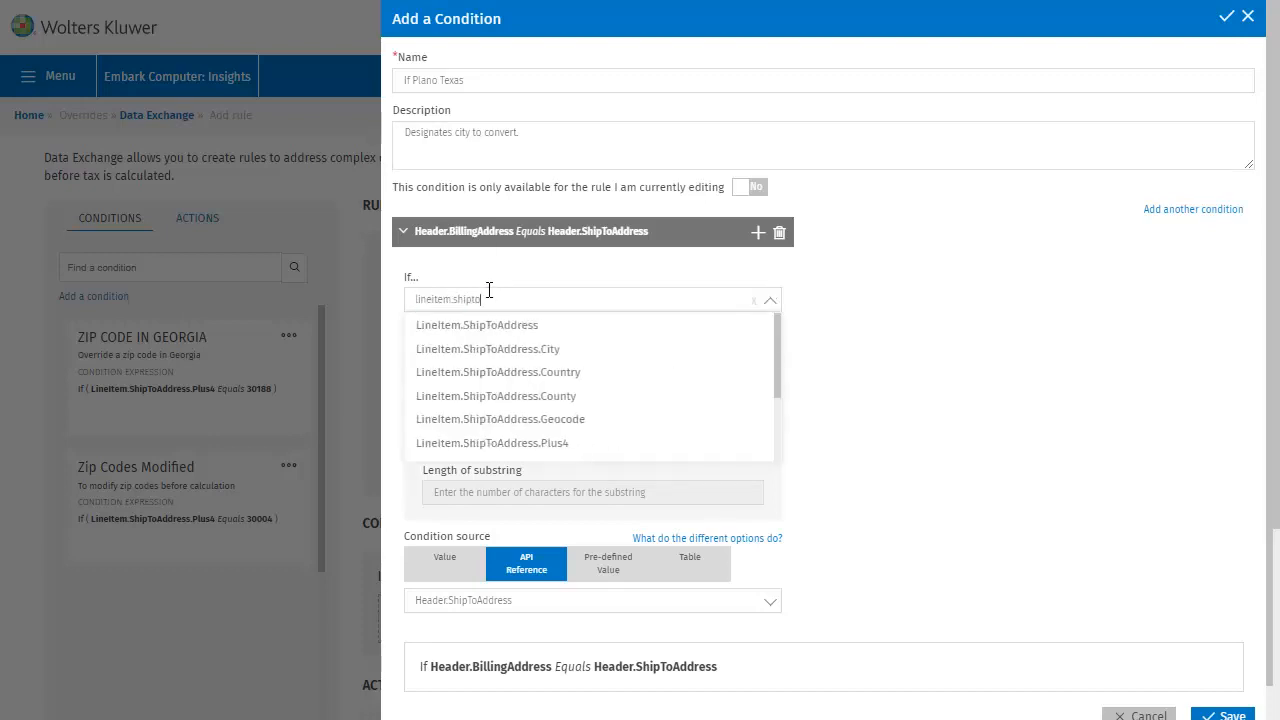
pyautogui.click(494, 443)
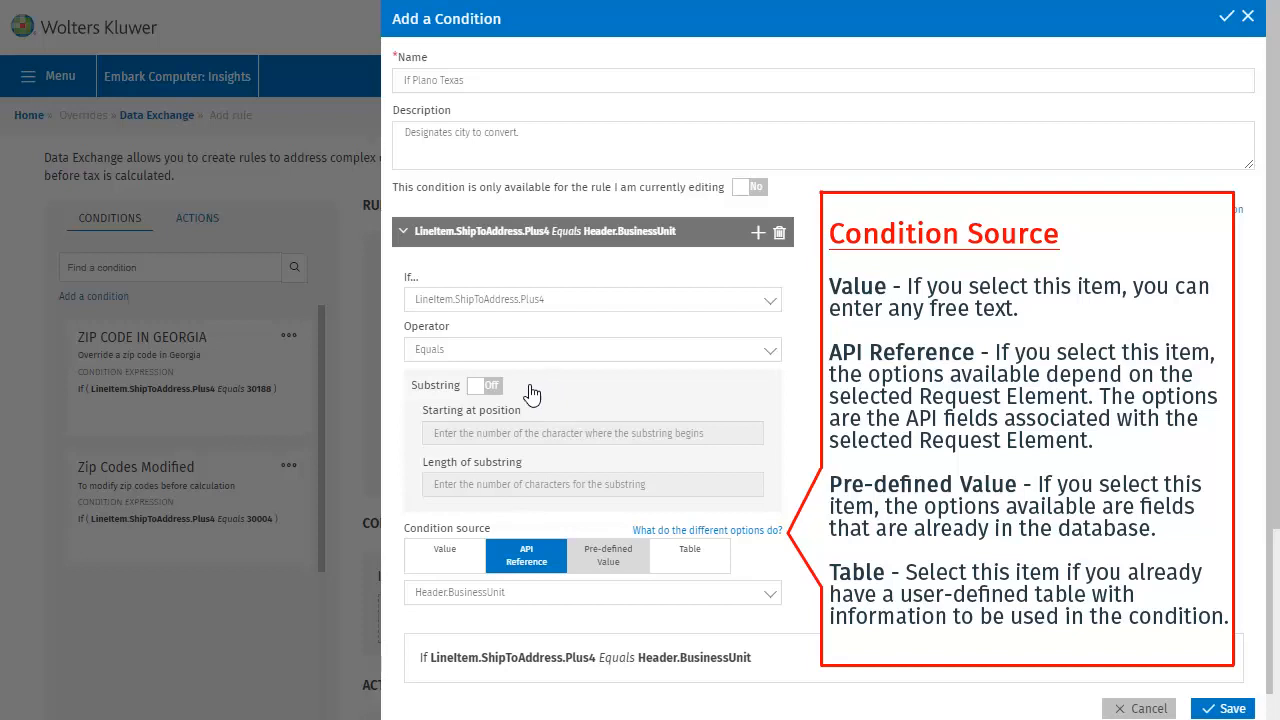
pyautogui.click(442, 555)
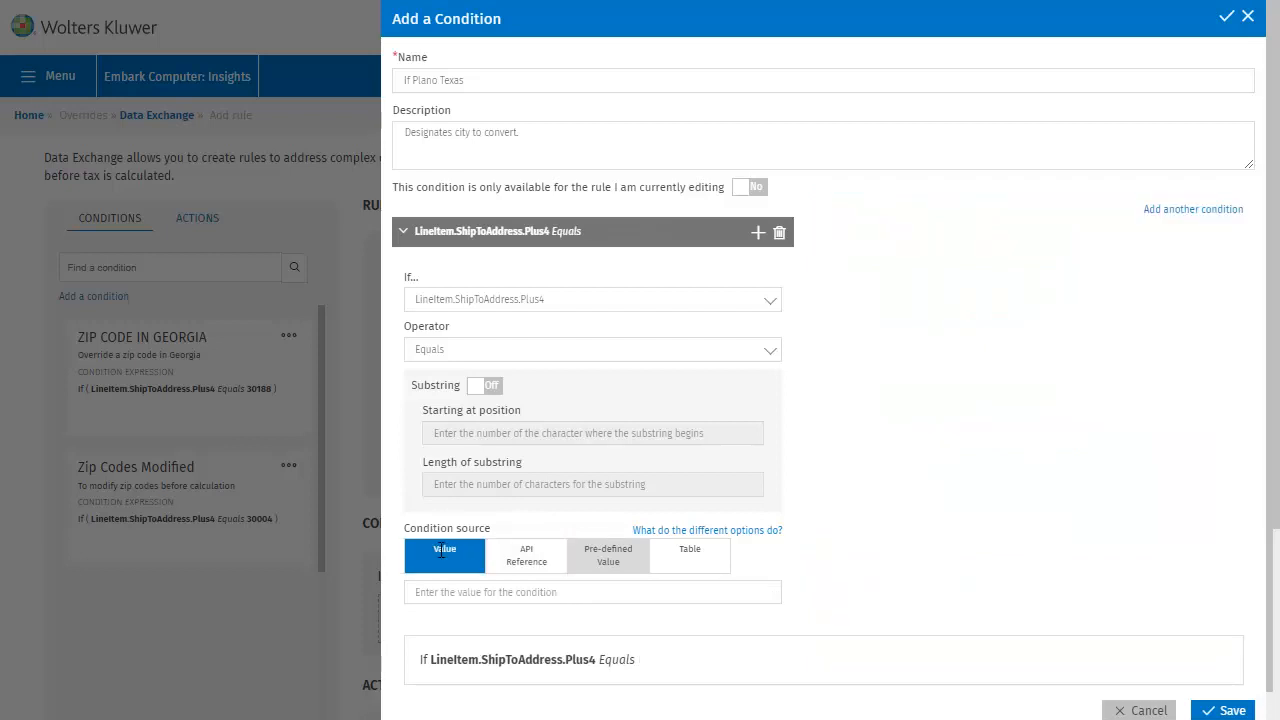
pyautogui.click(461, 590)
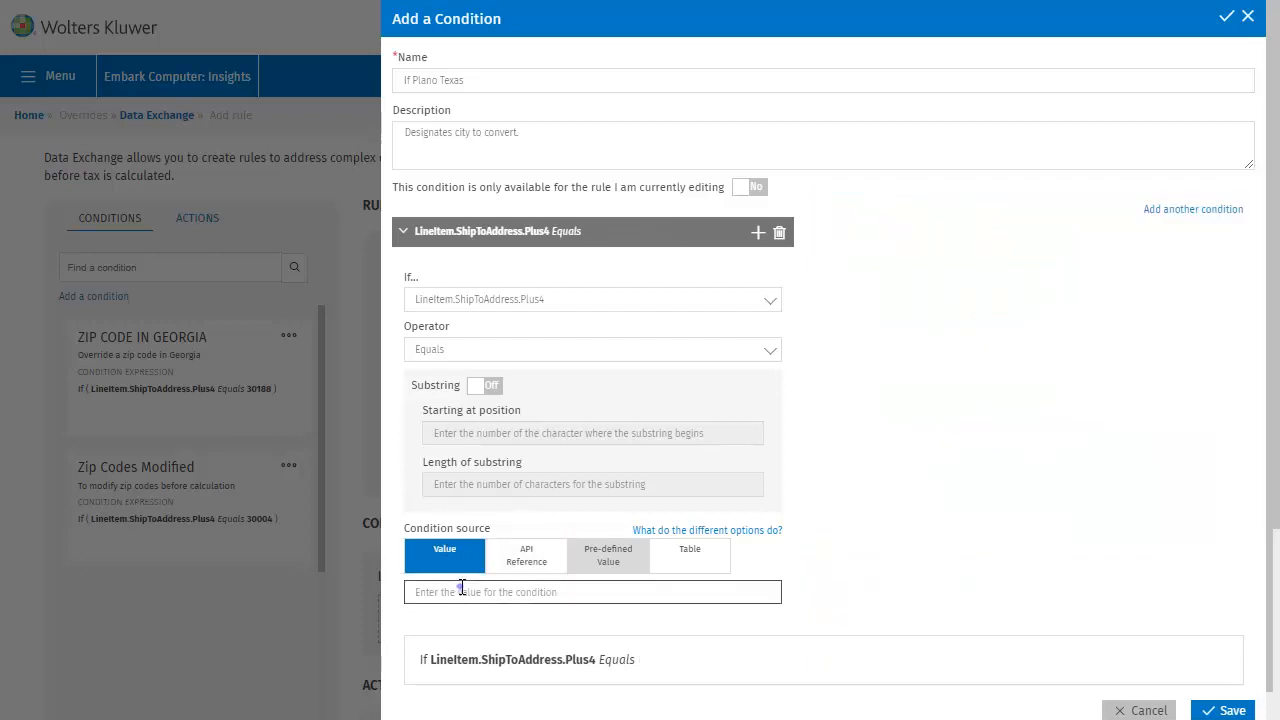
pyautogui.write('75025')
# - Save the new condition and place "If Plano Texas" in the rule's IF section
pyautogui.scroll(-1, 460, 600)
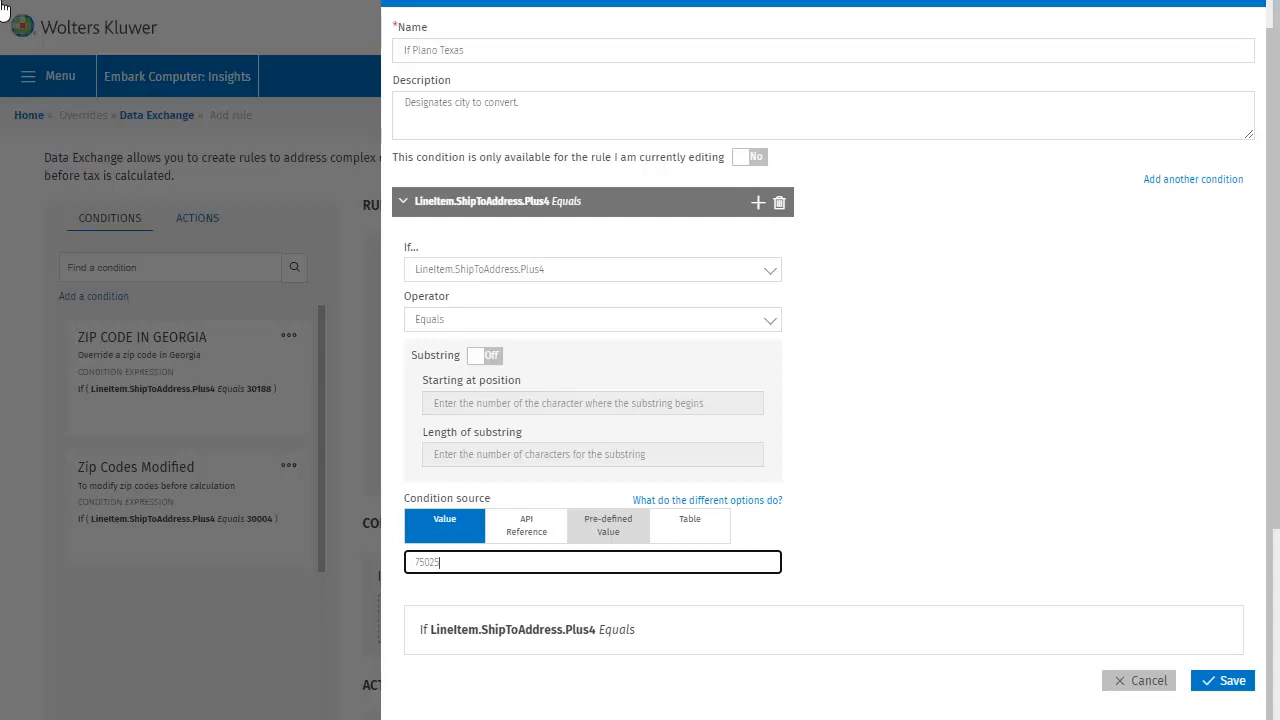
pyautogui.click(1234, 682)
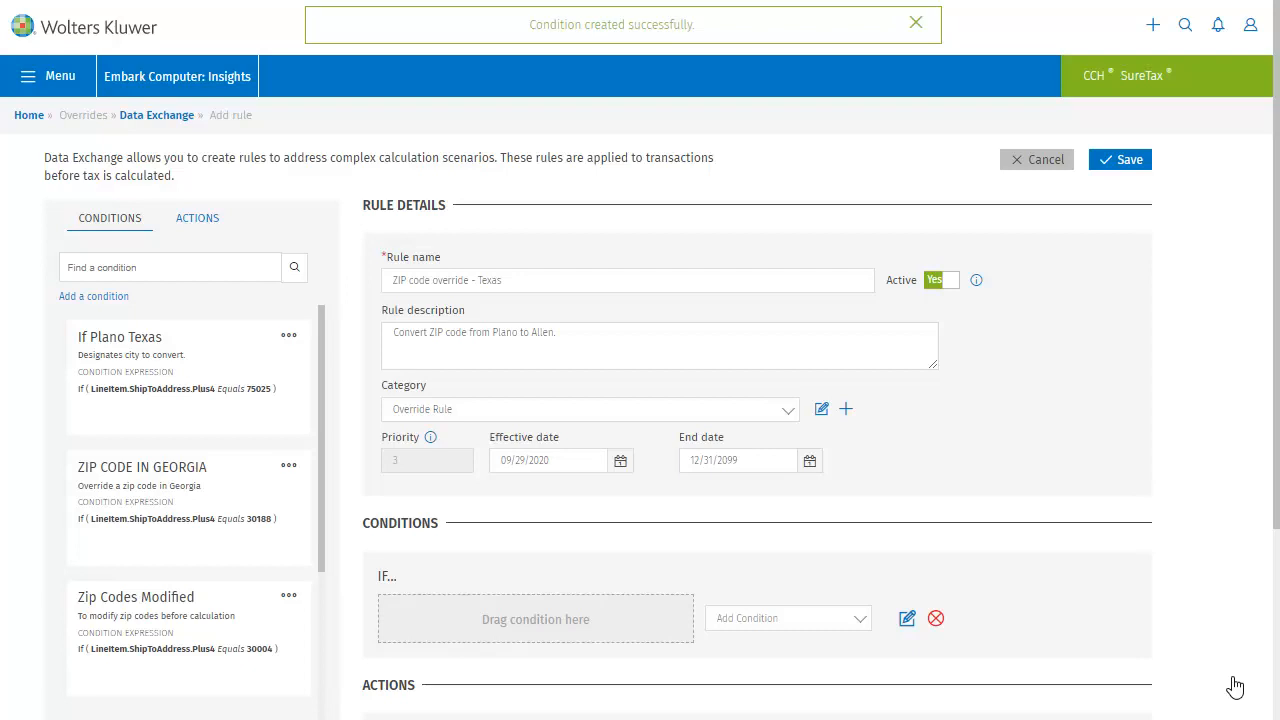
pyautogui.moveTo(211, 337); pyautogui.dragTo(551, 626)
# - Start a new action named "Then change to Allen" with the description "Designates second city."
pyautogui.scroll(-3, 551, 626)
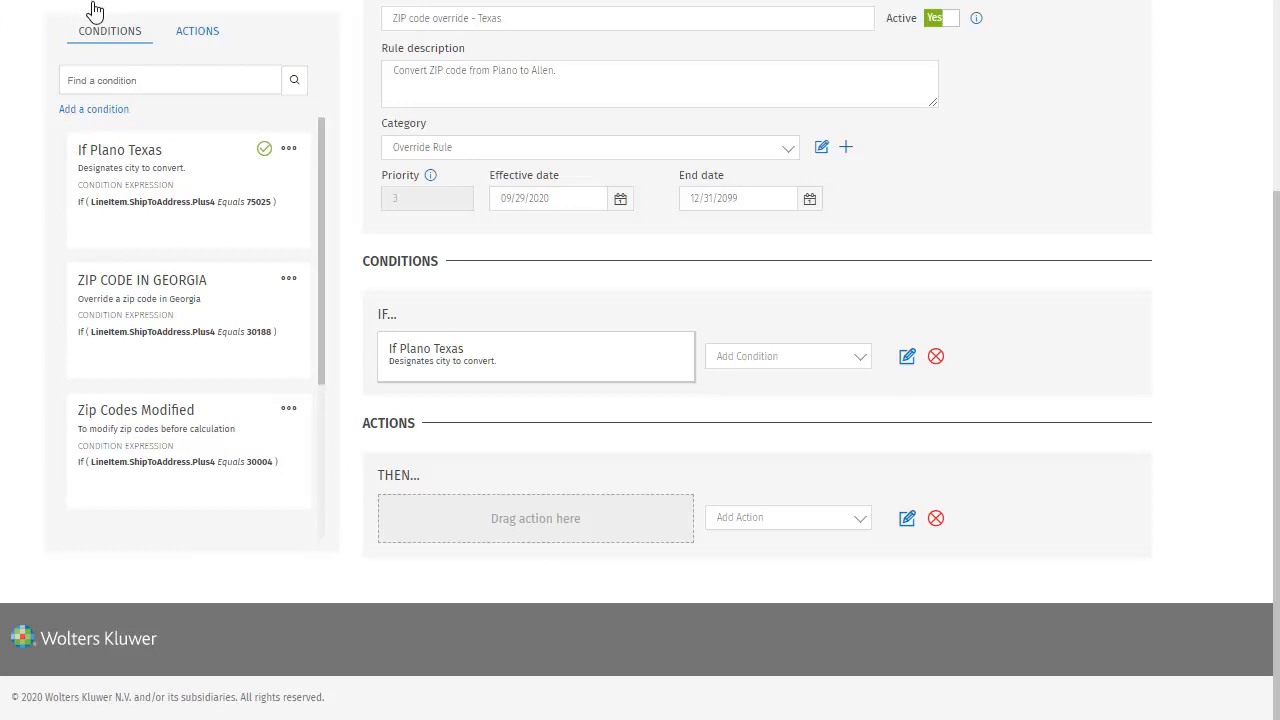
pyautogui.click(192, 36)
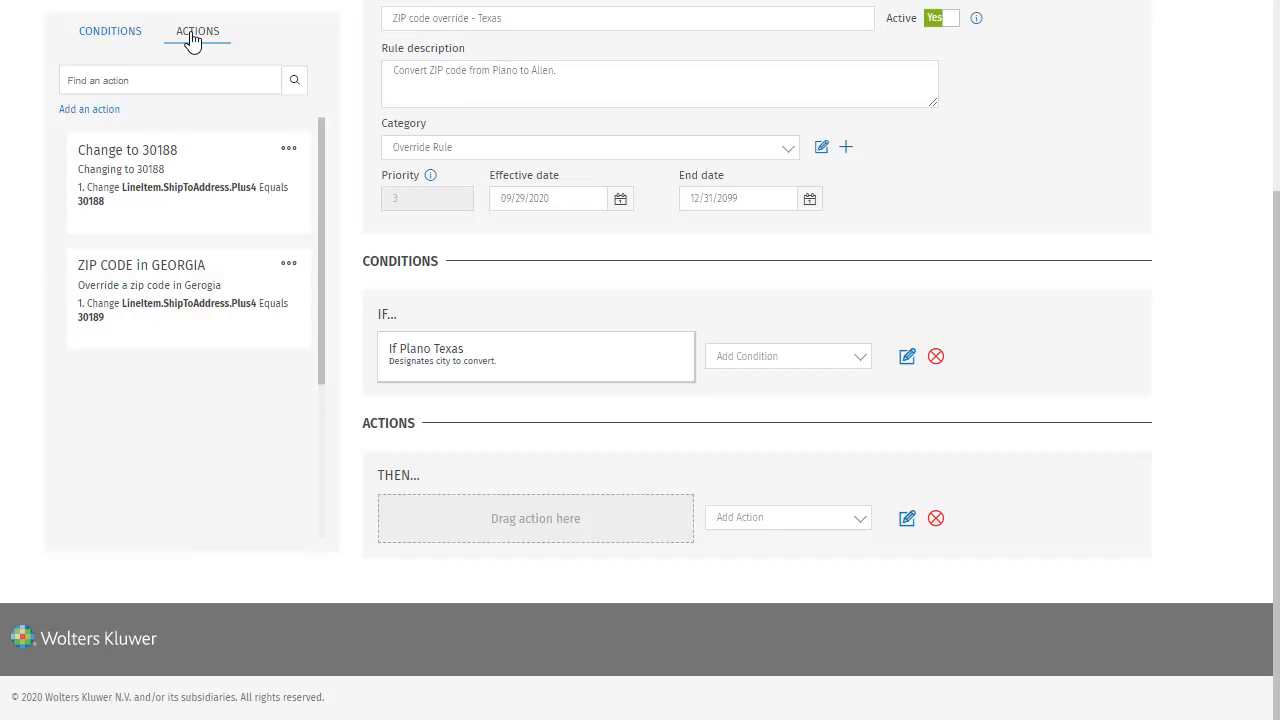
pyautogui.click(96, 109)
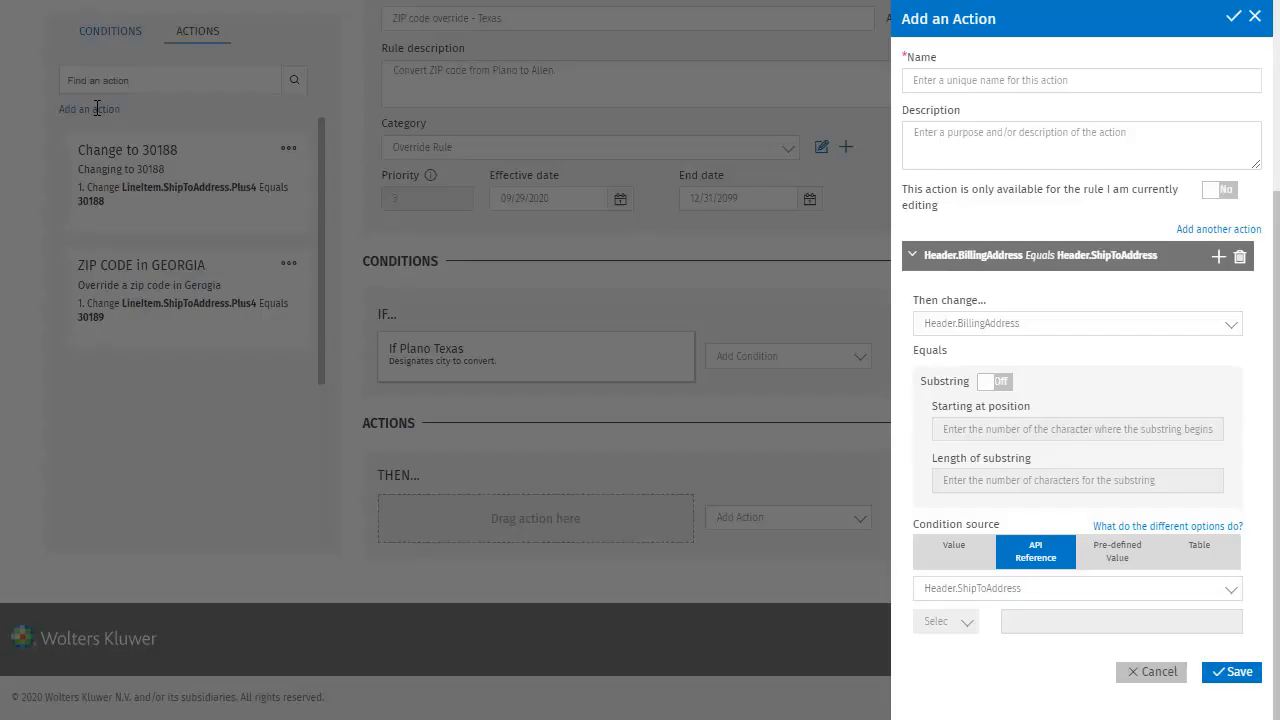
pyautogui.click(944, 79)
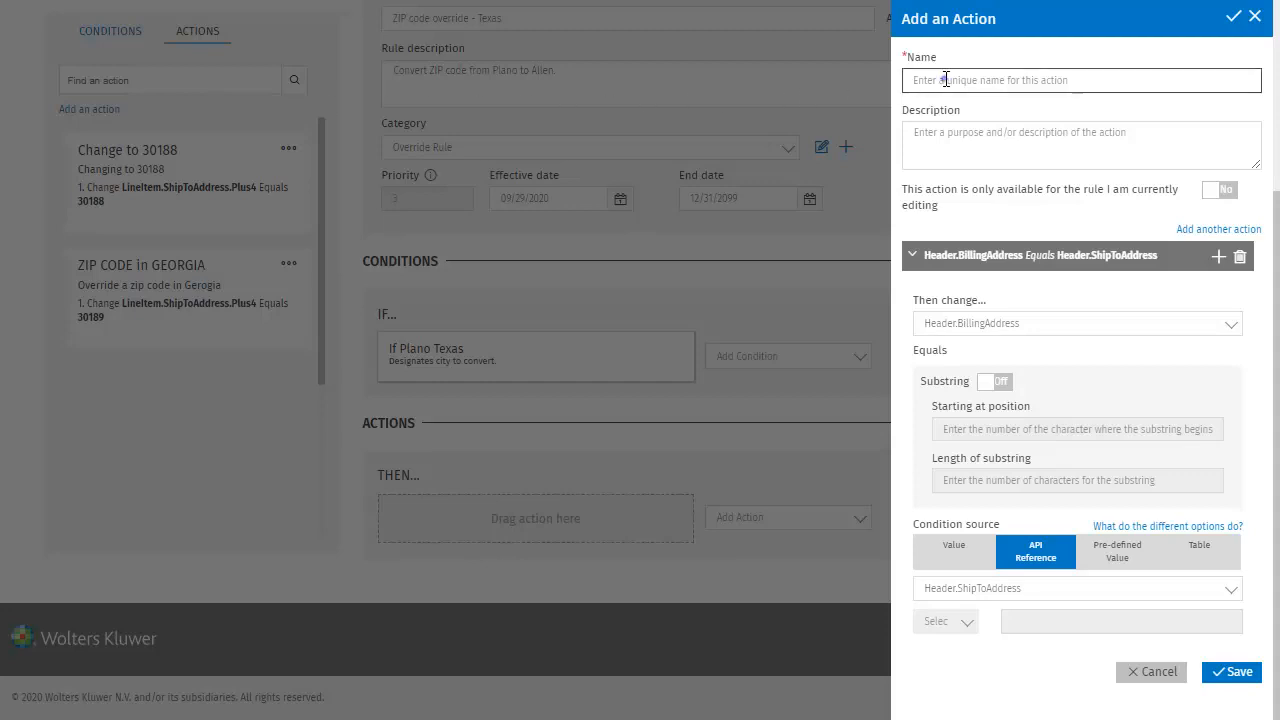
pyautogui.write('Then change t')
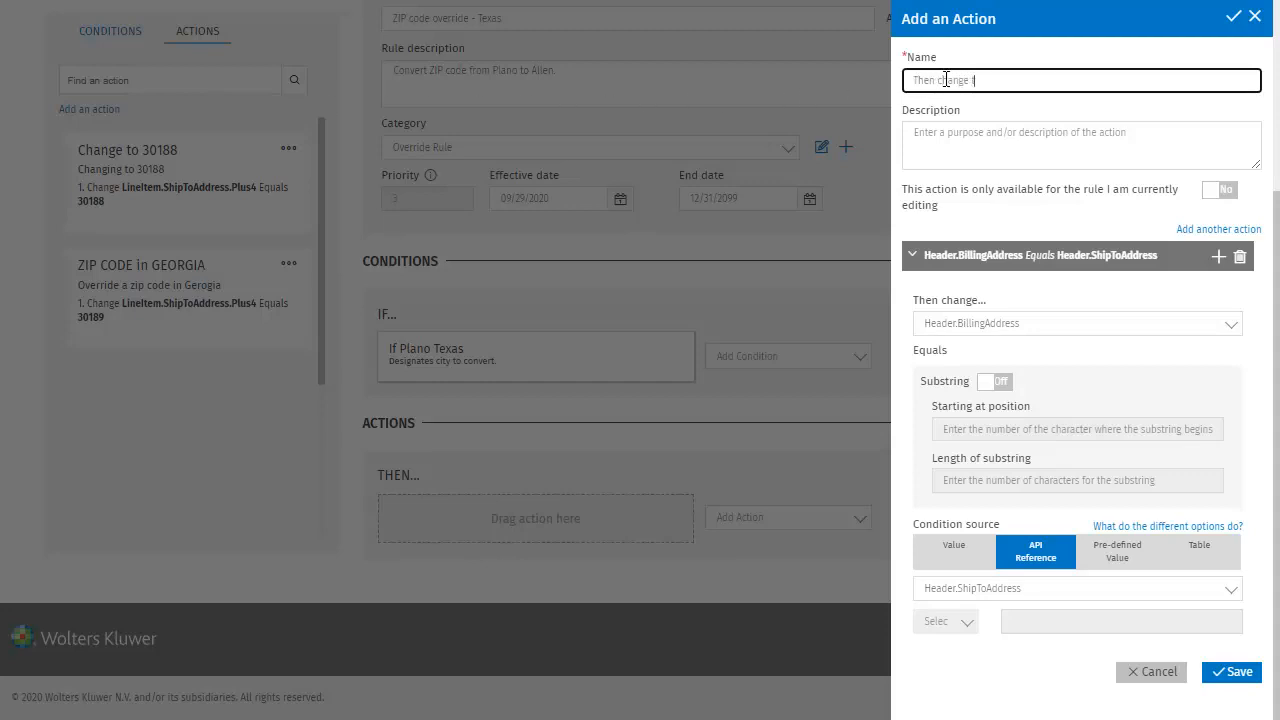
pyautogui.write('o Allen')
pyautogui.click(958, 143)
pyautogui.write('Designates s')
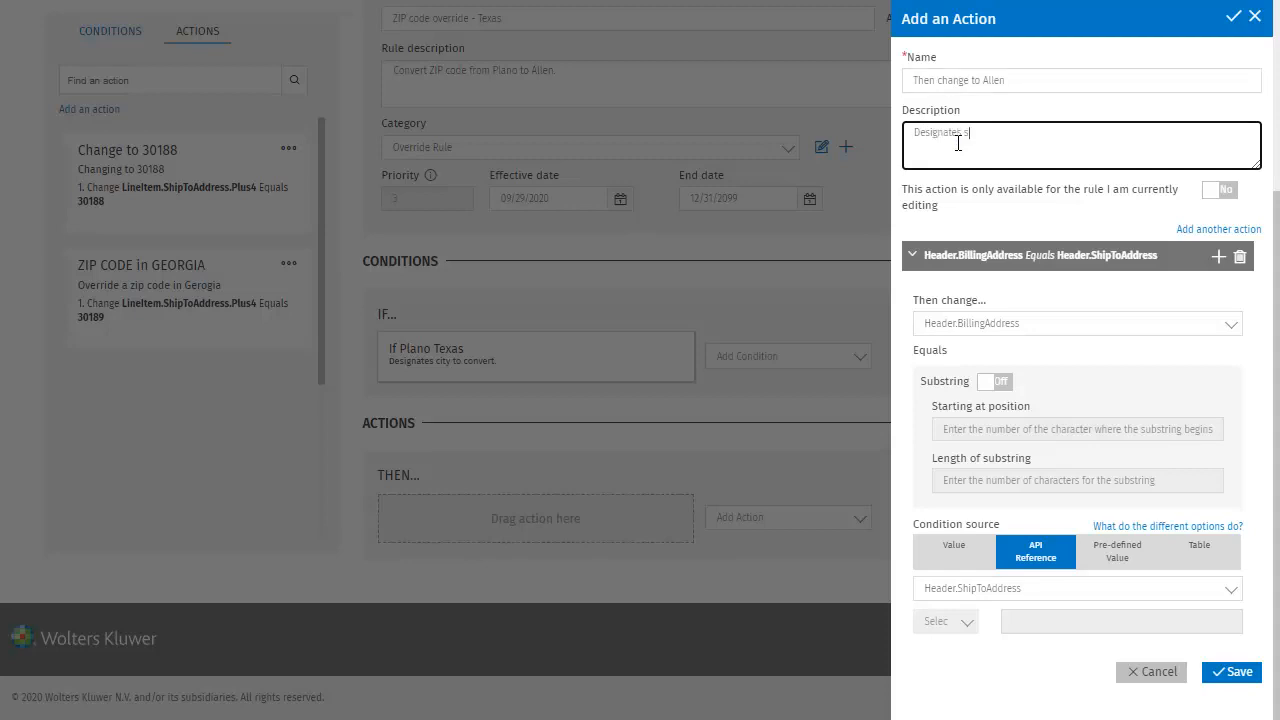
pyautogui.write('econd city.')
# - Define the action to change LineItem.ShipToAddress.Plus4 to the free-text value 75070, and save the action
pyautogui.click(934, 323)
pyautogui.write('lineitem.shipto')
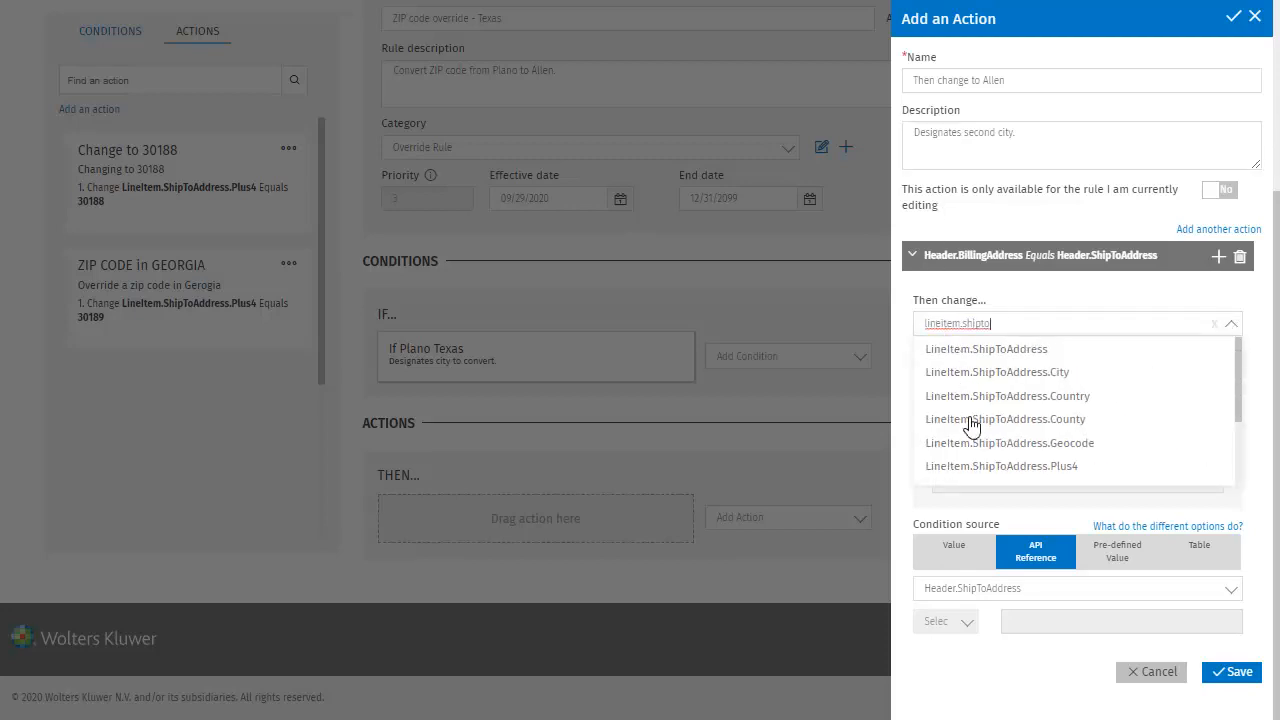
pyautogui.click(972, 467)
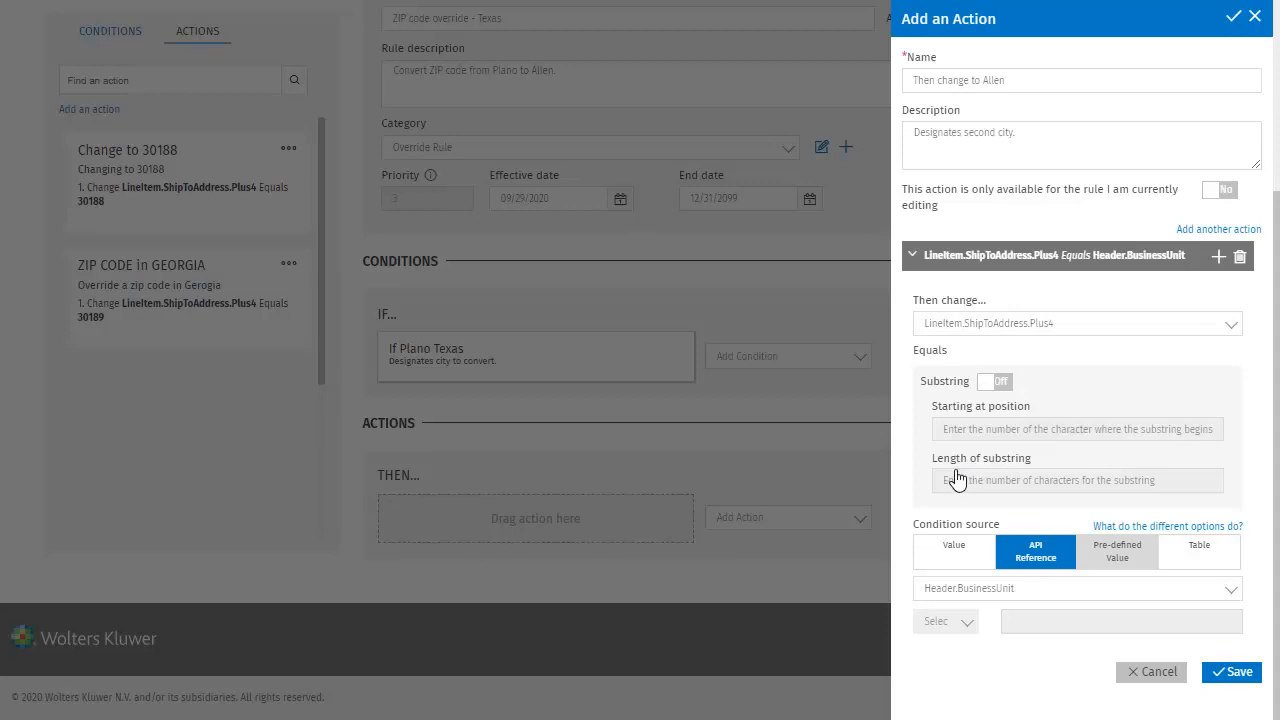
pyautogui.click(937, 550)
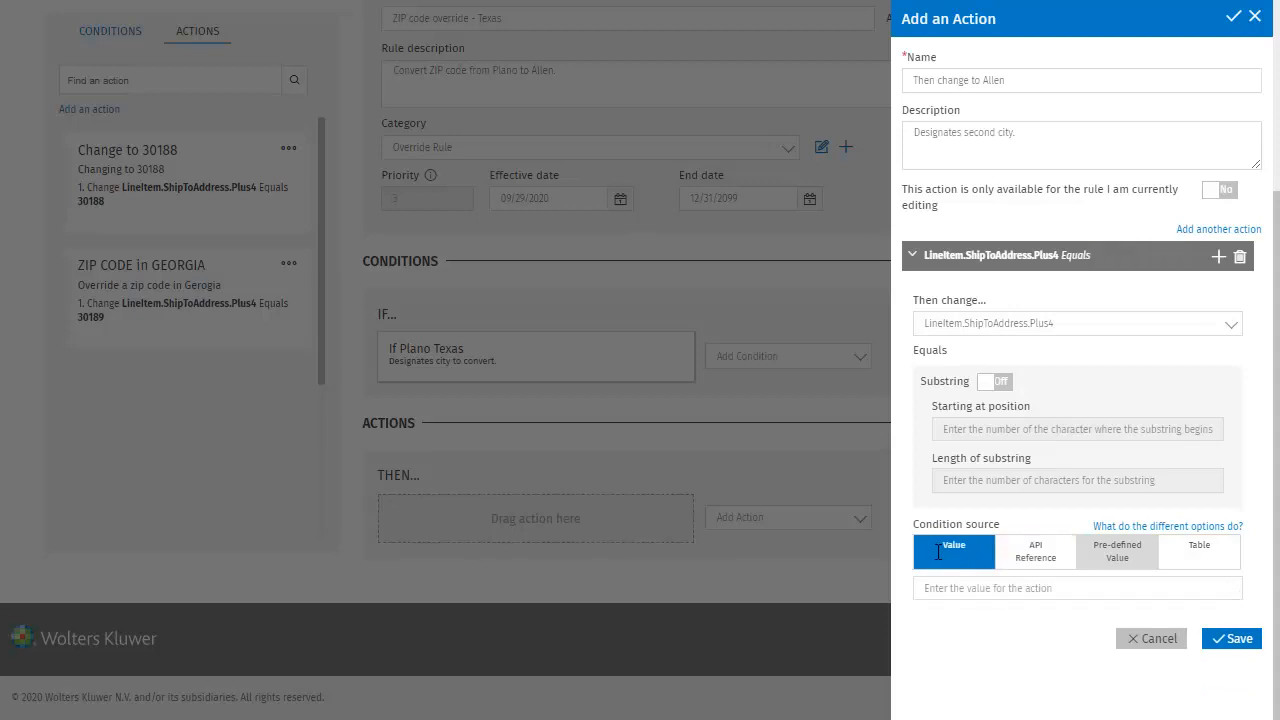
pyautogui.click(941, 588)
pyautogui.write('75070')
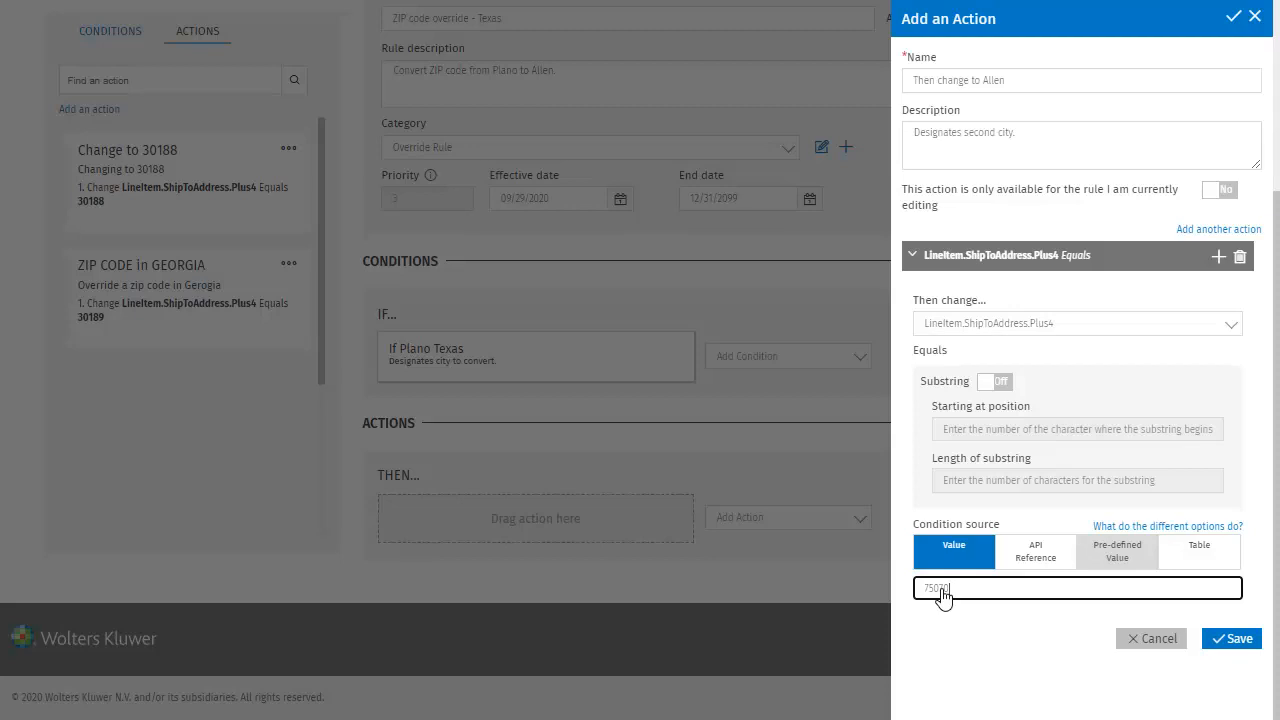
pyautogui.click(1240, 640)
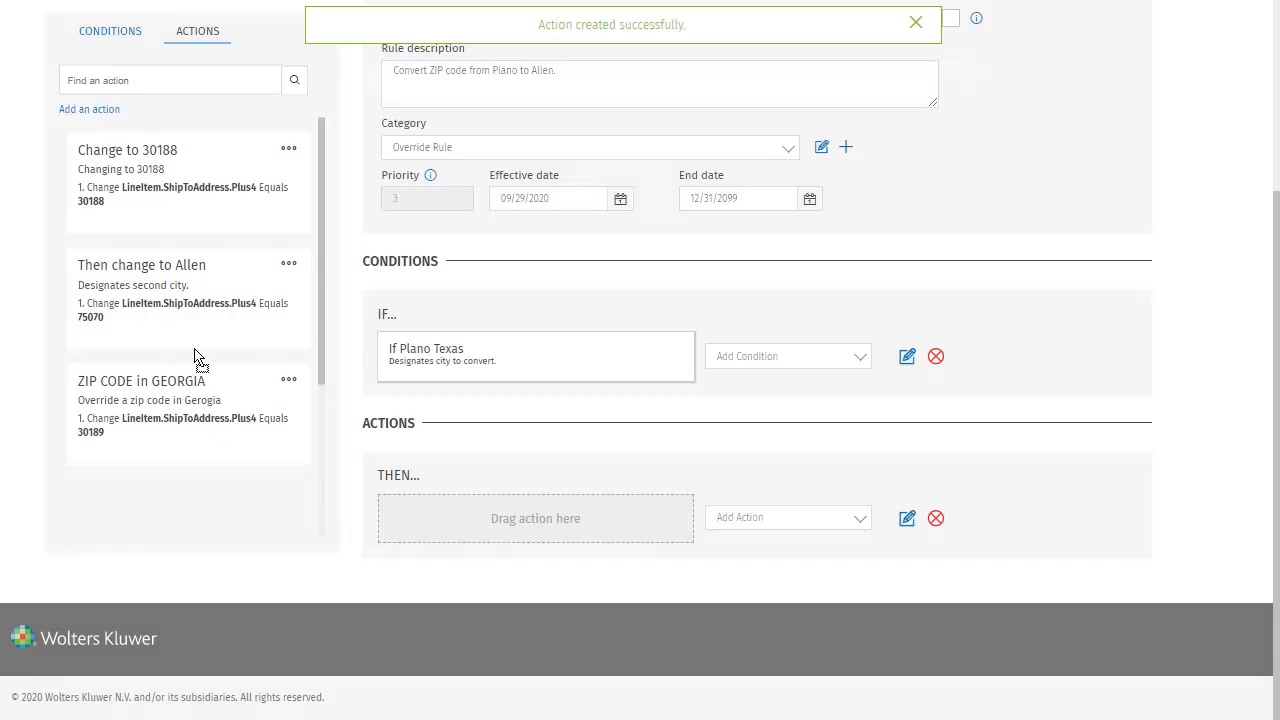
# - Place "Then change to Allen" in the rule's THEN section and save the rule
pyautogui.moveTo(196, 345); pyautogui.dragTo(516, 543)
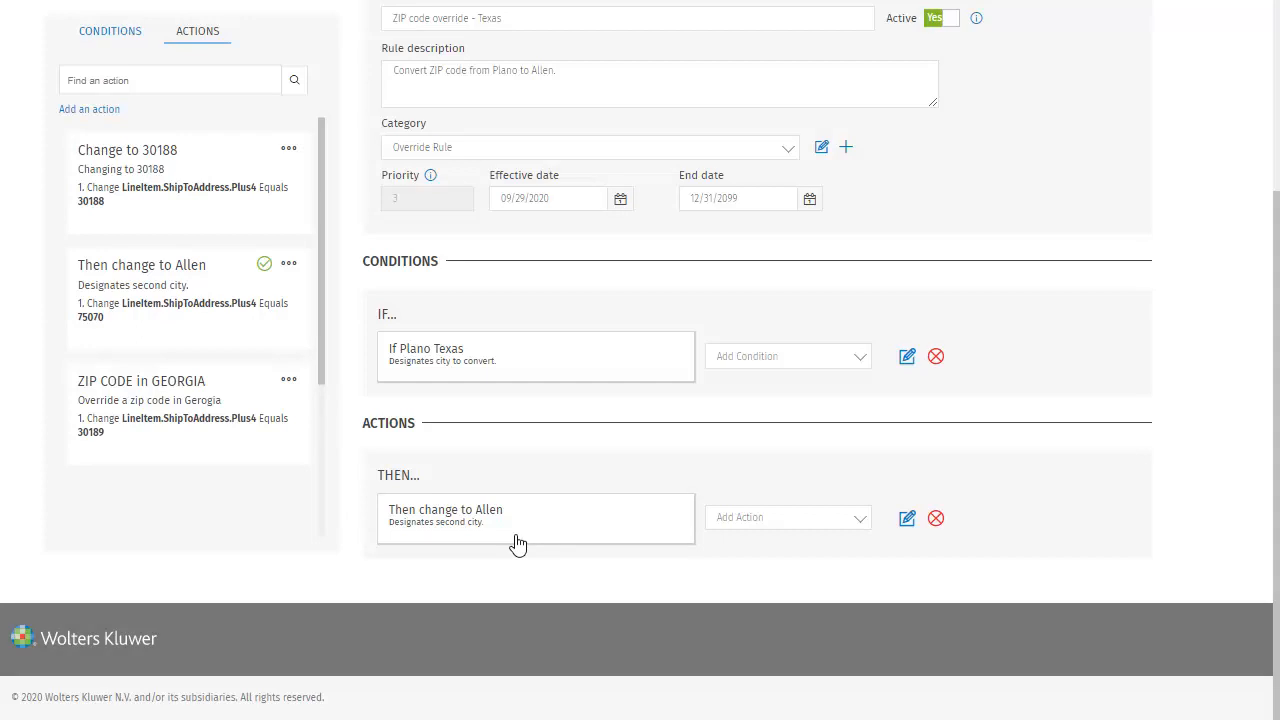
pyautogui.scroll(3, 517, 543)
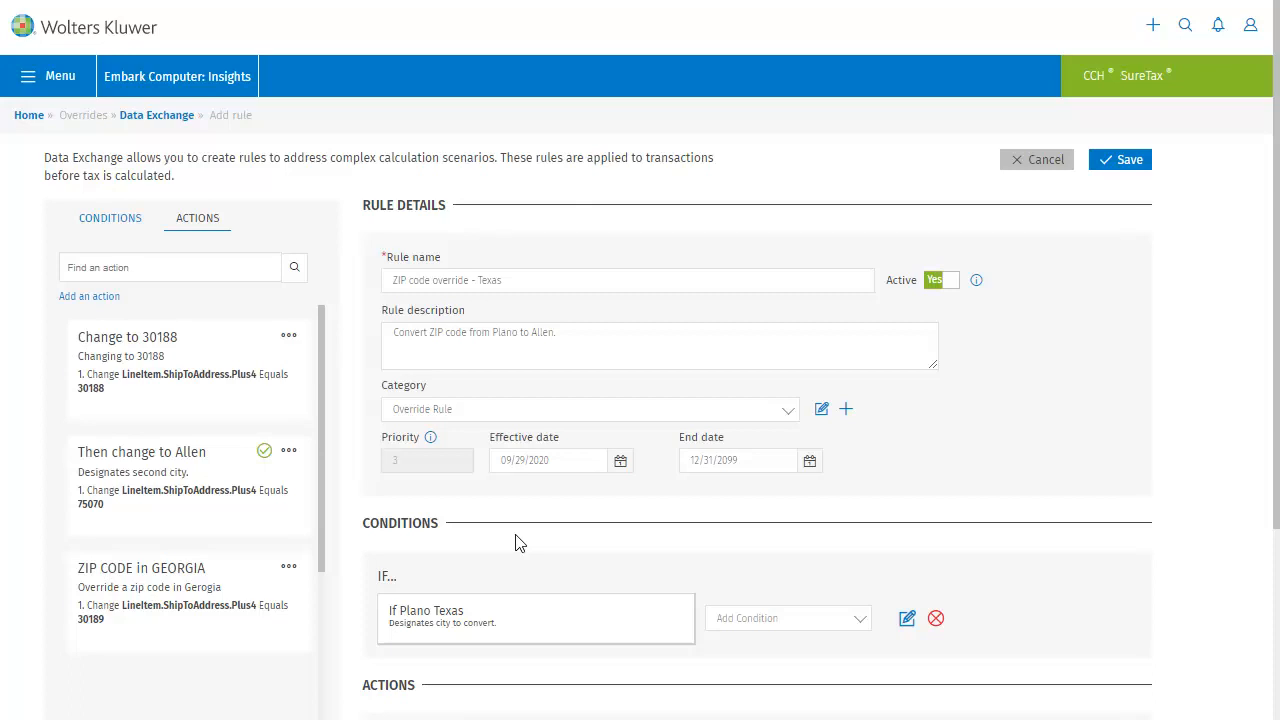
pyautogui.click(1120, 161)
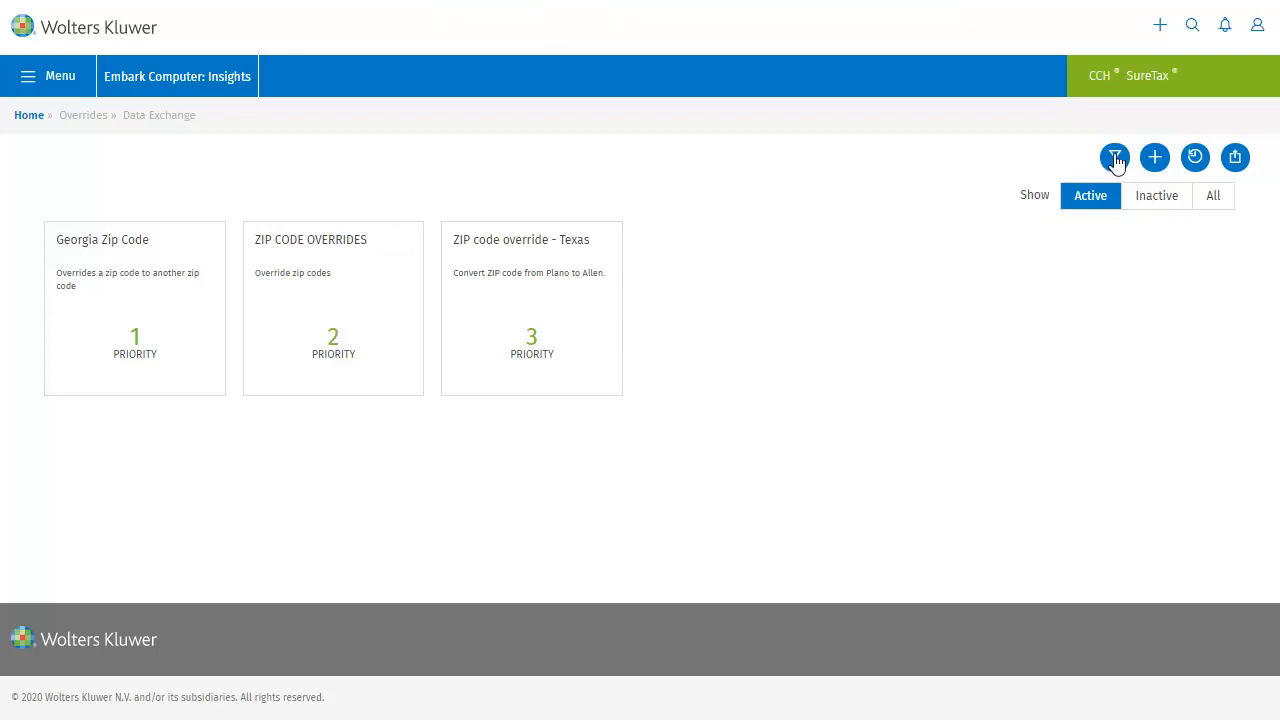
# - Open the "ZIP code override - Texas" rule, review its details, condition and action, and close it without changes
pyautogui.click(566, 309)
pyautogui.scroll(-2, 566, 305)
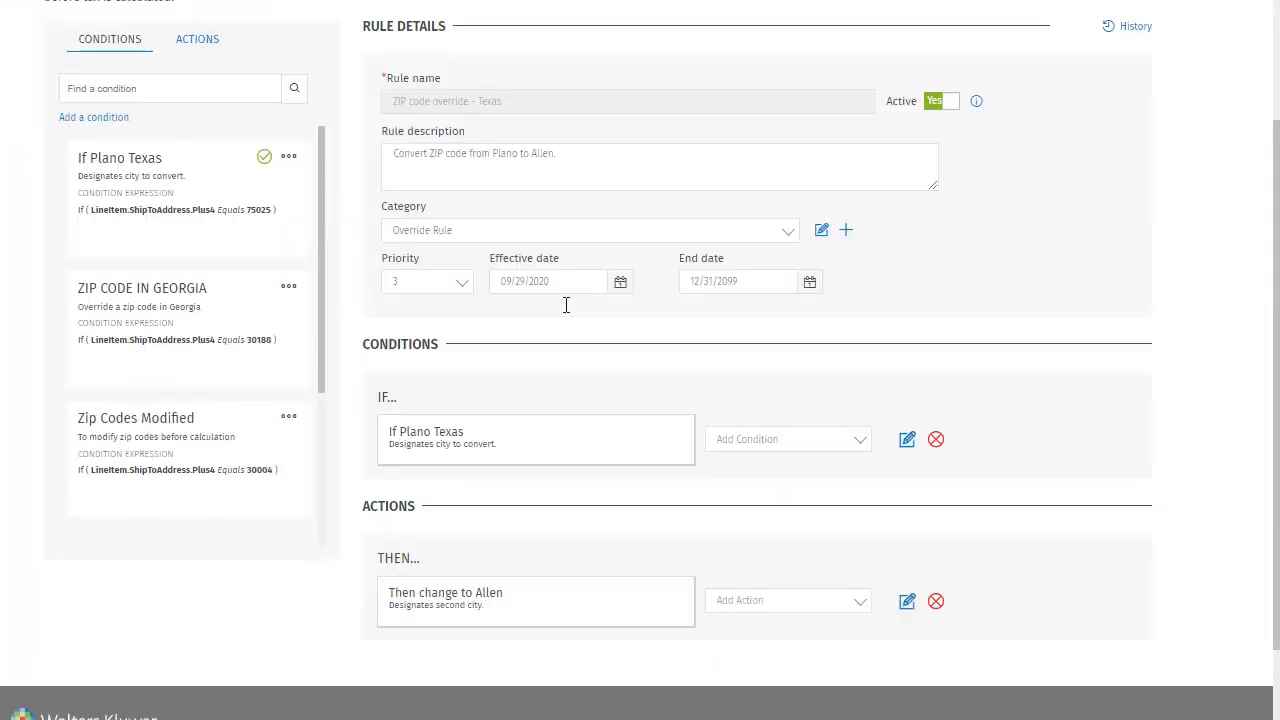
pyautogui.scroll(-1, 566, 305)
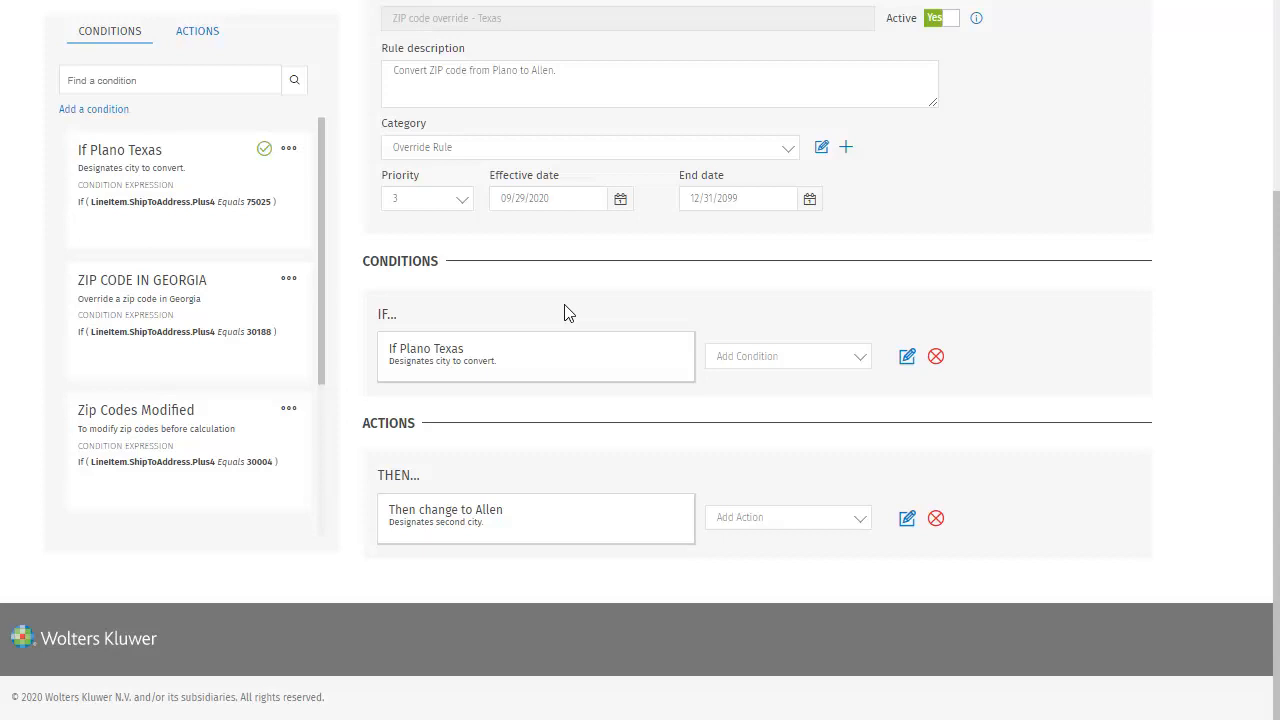
pyautogui.scroll(3, 831, 350)
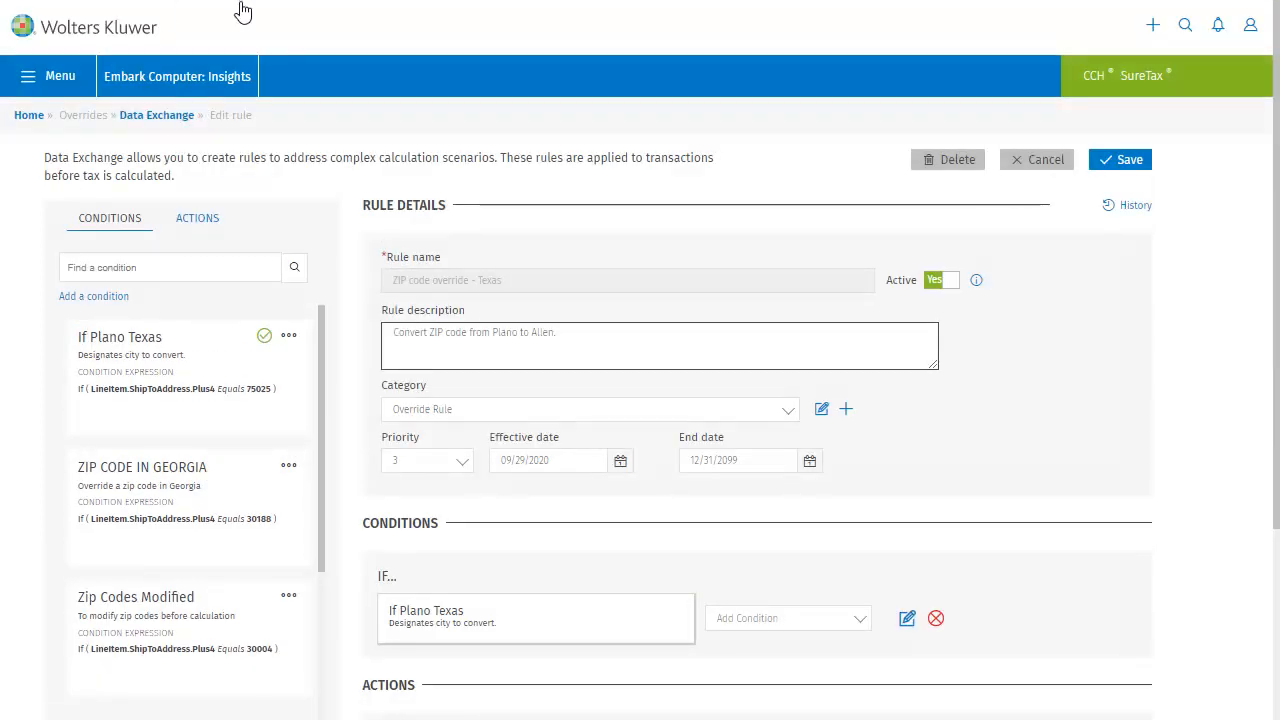
pyautogui.click(1034, 164)
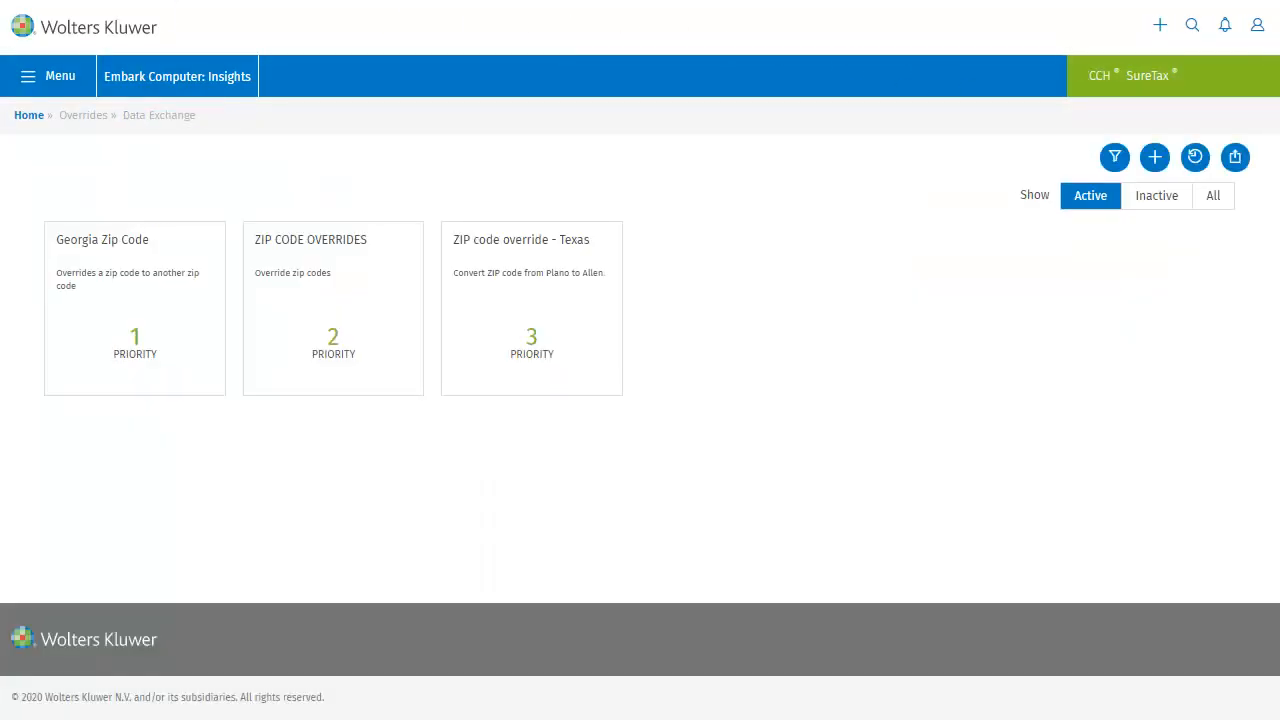